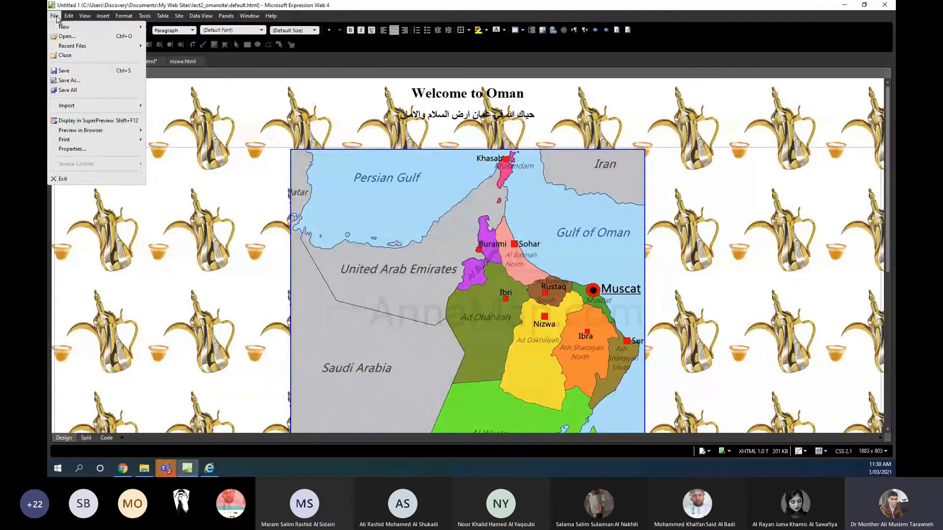
- Open the dialog for creating a new page and show the Frames Pages templates
mouse_move(64, 27)
left_click(165, 32)
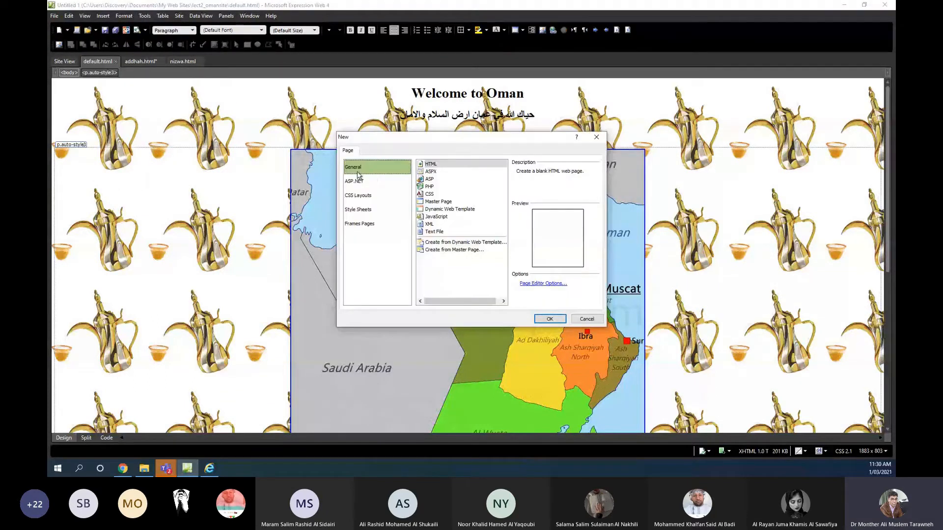
left_click(361, 225)
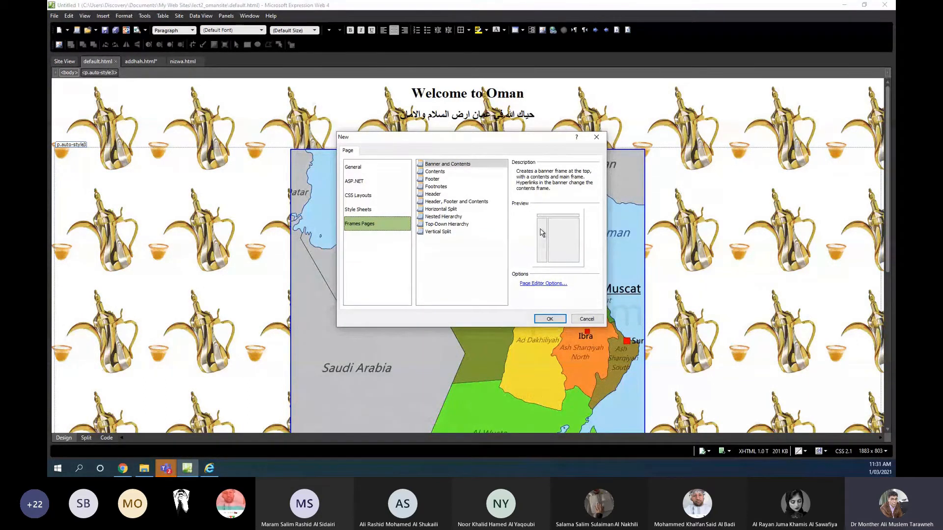
- Examine the descriptions and previews of the frames page layouts from Contents through Vertical Split
left_click(435, 172)
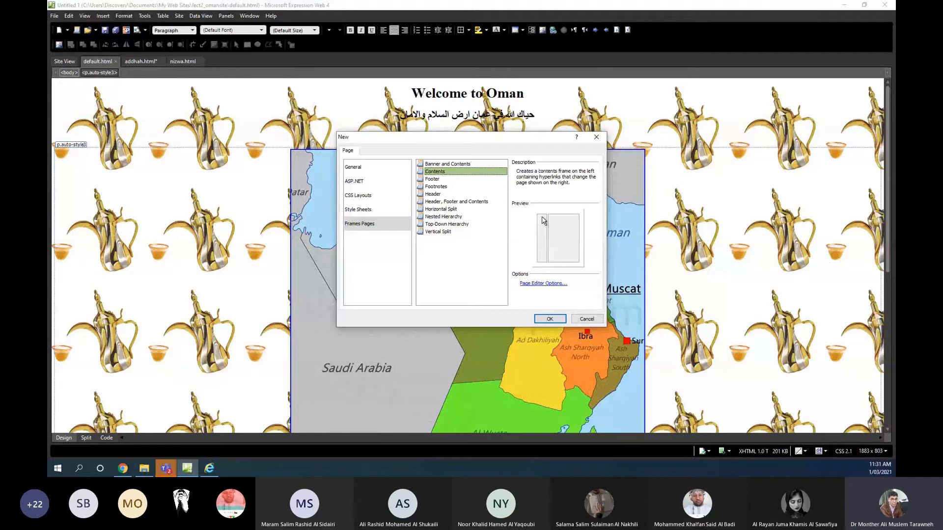
left_click(432, 180)
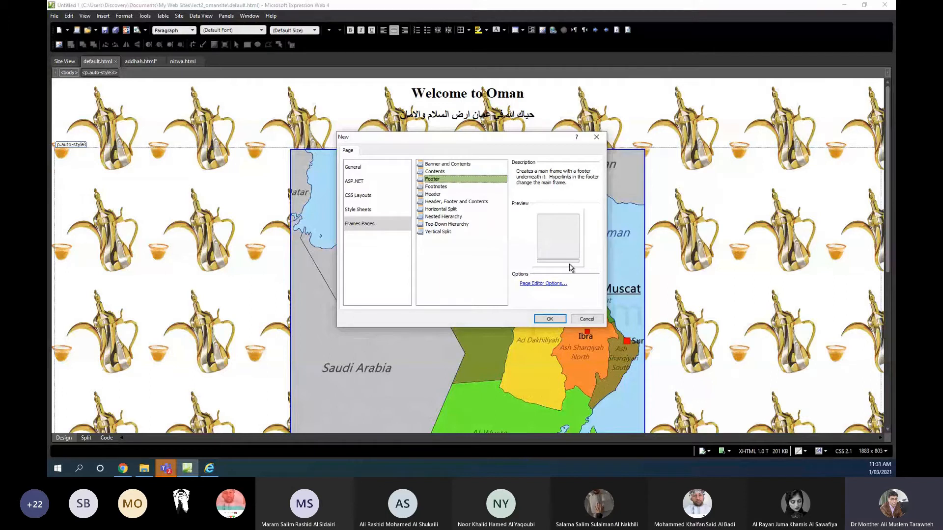
left_click(433, 188)
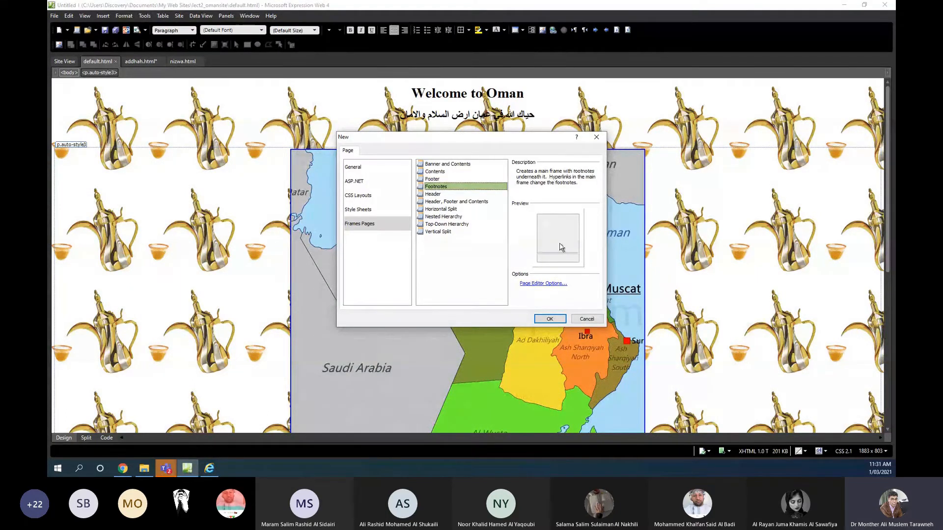
left_click(431, 194)
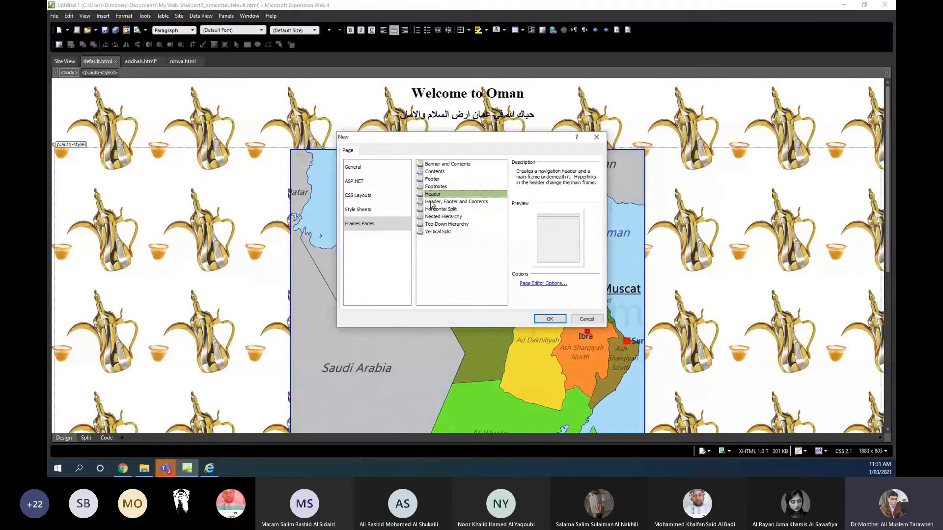
left_click(474, 201)
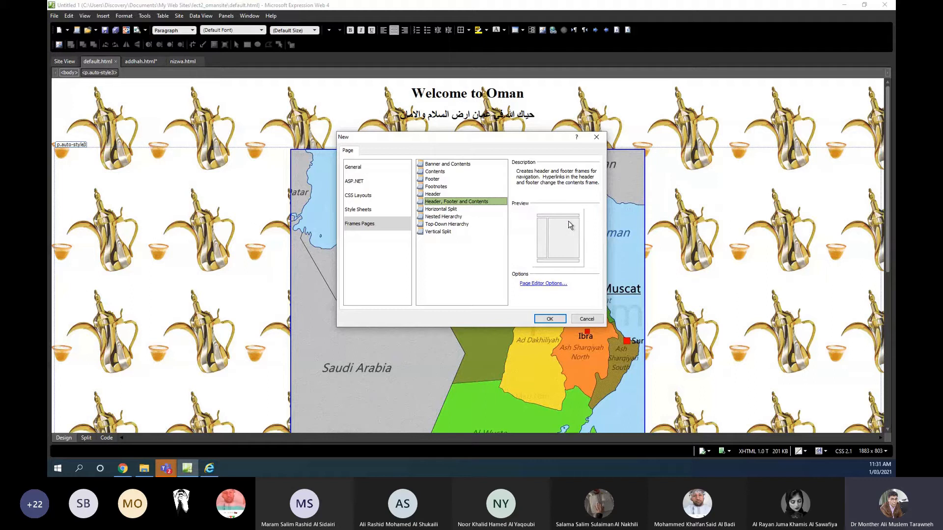
left_click(442, 209)
left_click(441, 217)
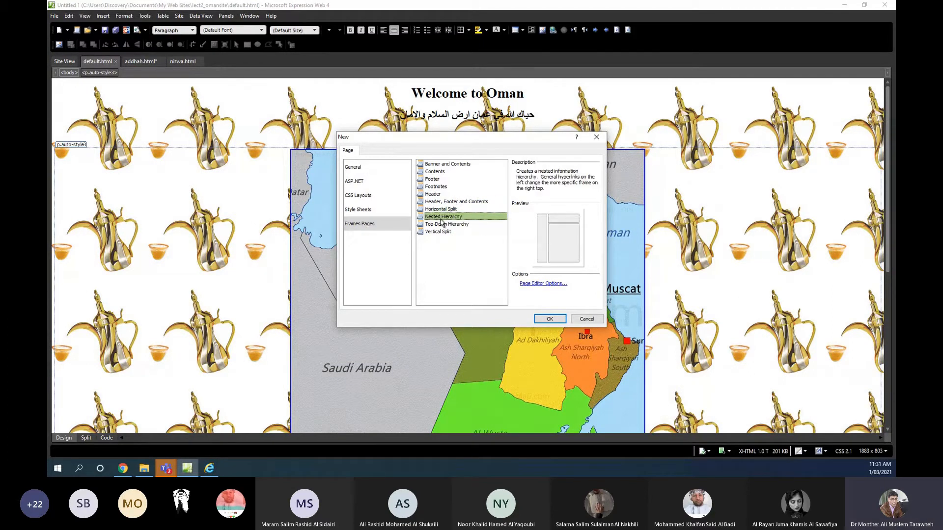
left_click(442, 224)
left_click(440, 231)
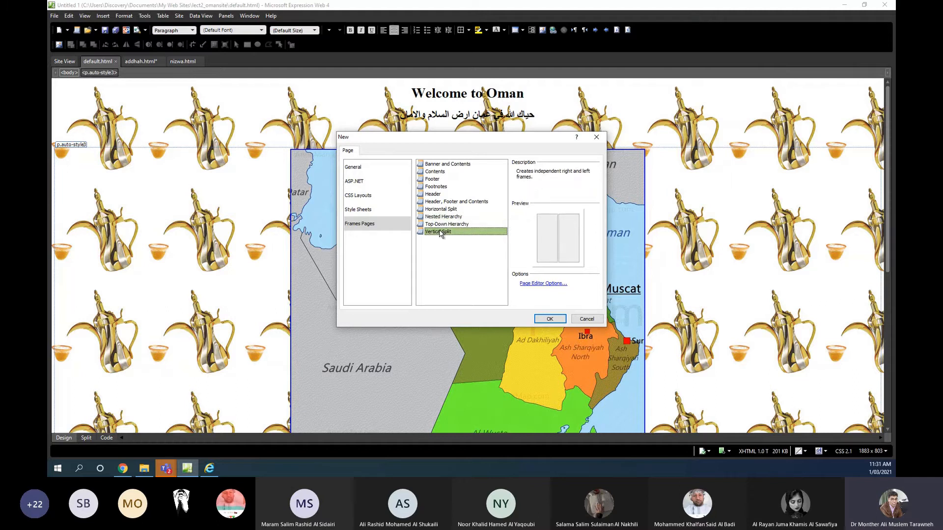
- Create a new frames page from the Banner and Contents template
left_click(435, 166)
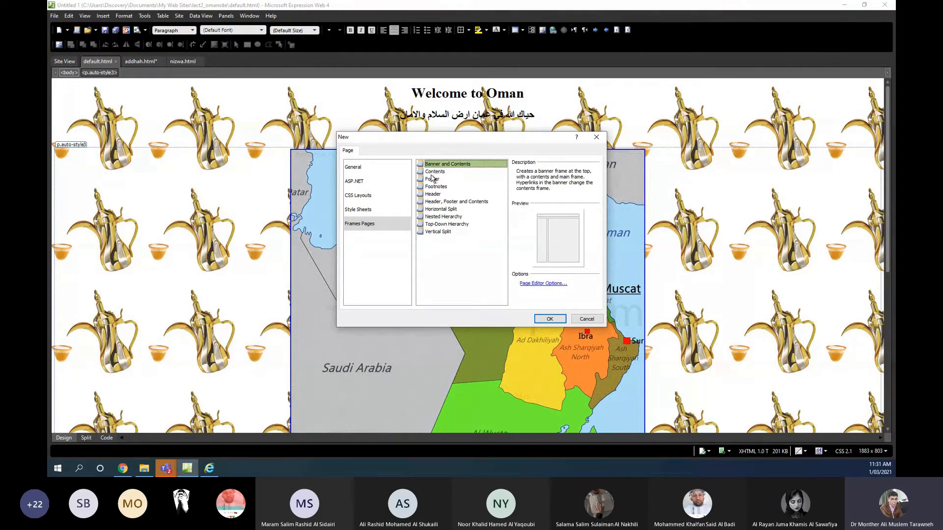
left_click(549, 320)
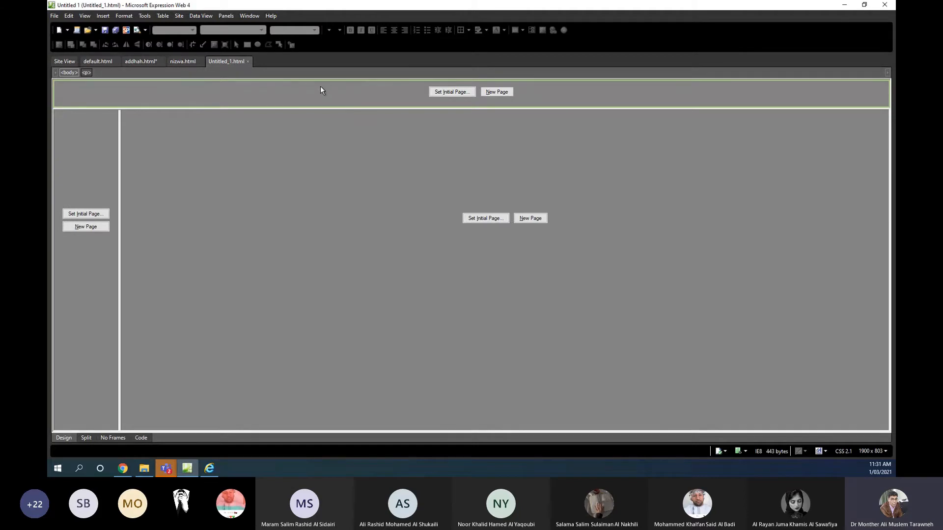
- Make the banner frame slightly taller and widen the narrow contents frame of the new frames page
left_click_drag(358, 108, 360, 146)
left_click_drag(363, 105, 360, 111)
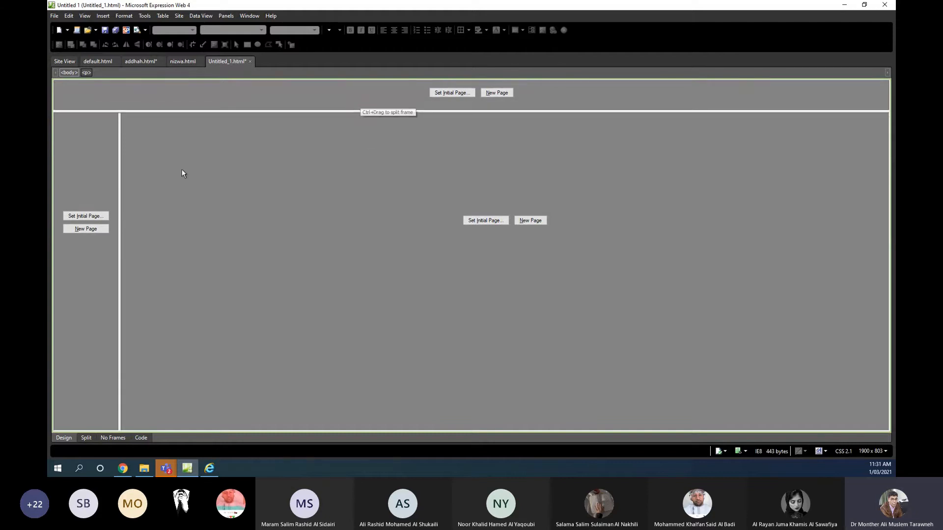
mouse_move(120, 210)
left_mouse_down()
mouse_move(209, 209)
mouse_move(138, 208)
left_mouse_up()
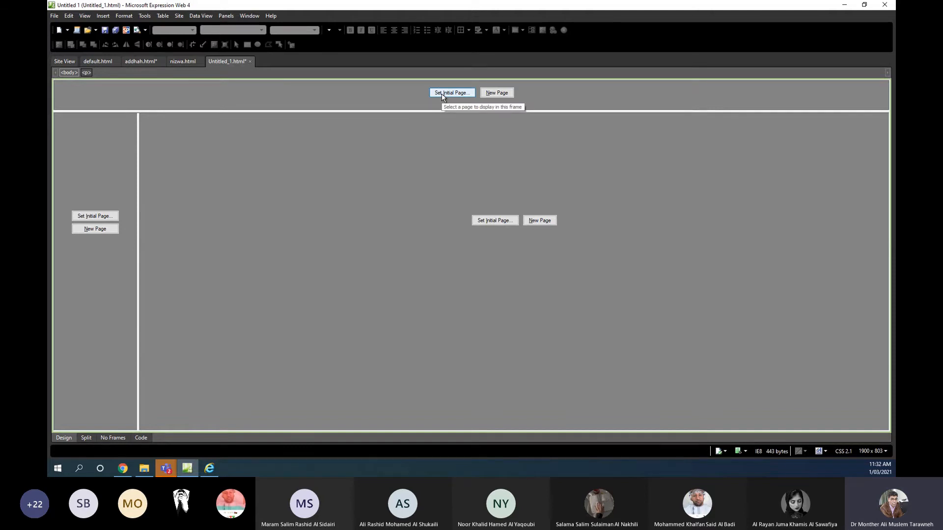
- Copy the "Welcome to Oman" heading and the Arabic welcome line below it from default.html
left_click(99, 60)
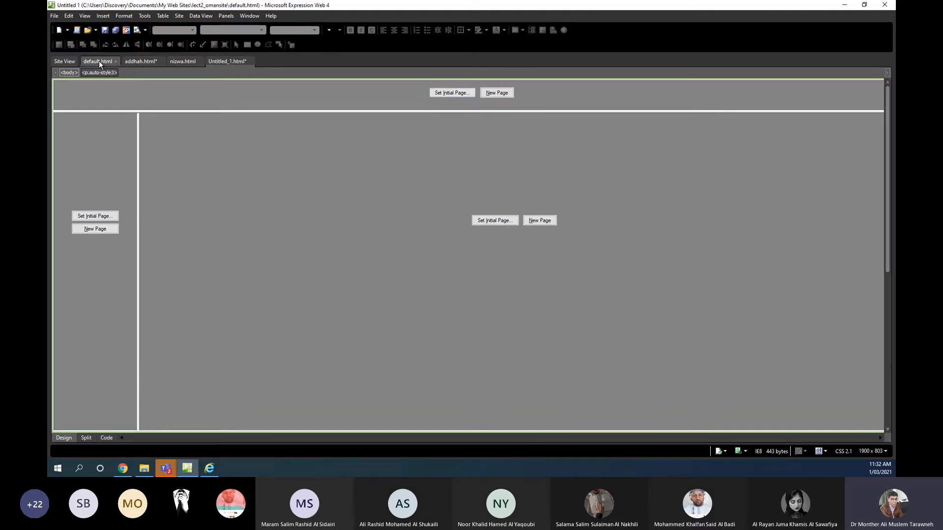
left_click_drag(413, 93, 539, 113)
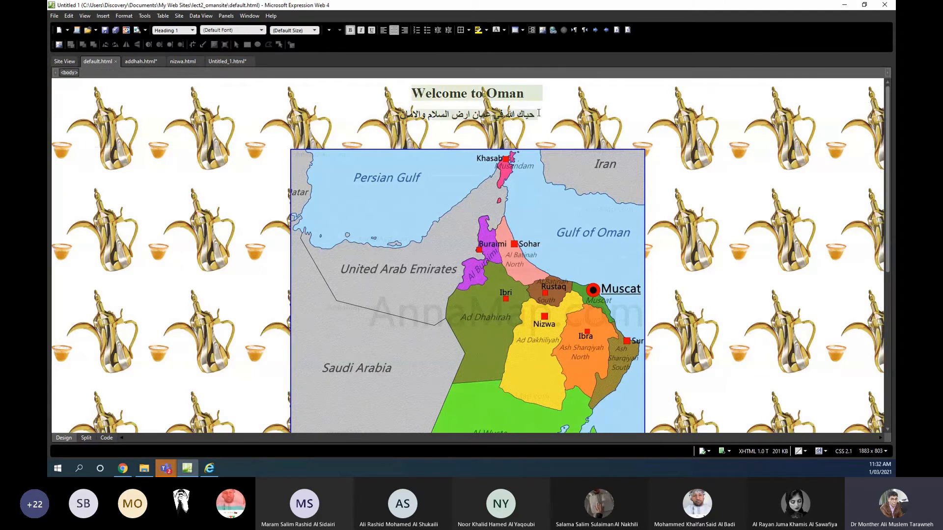
right_click(445, 90)
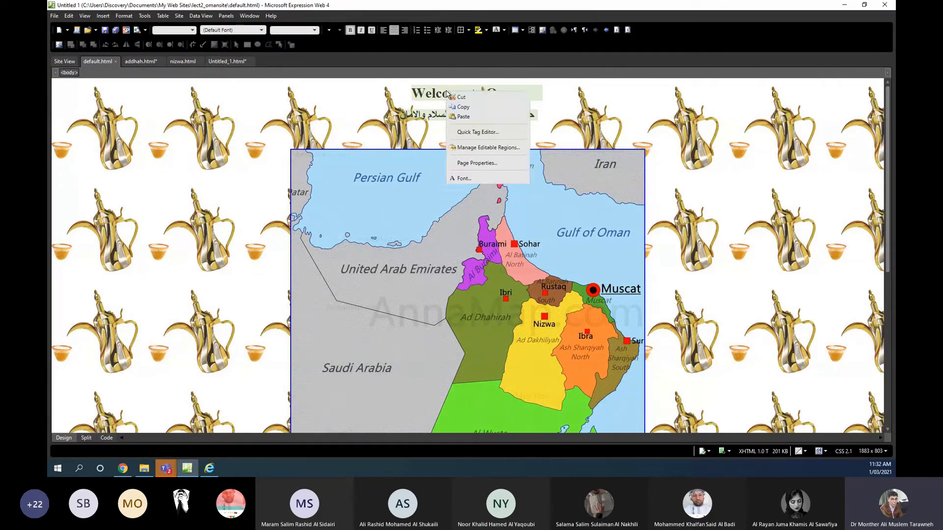
left_click(469, 106)
- Create a new page in the banner frame of Untitled_1.html, paste the copied headings and heighten the frame to fit both lines
left_click(230, 61)
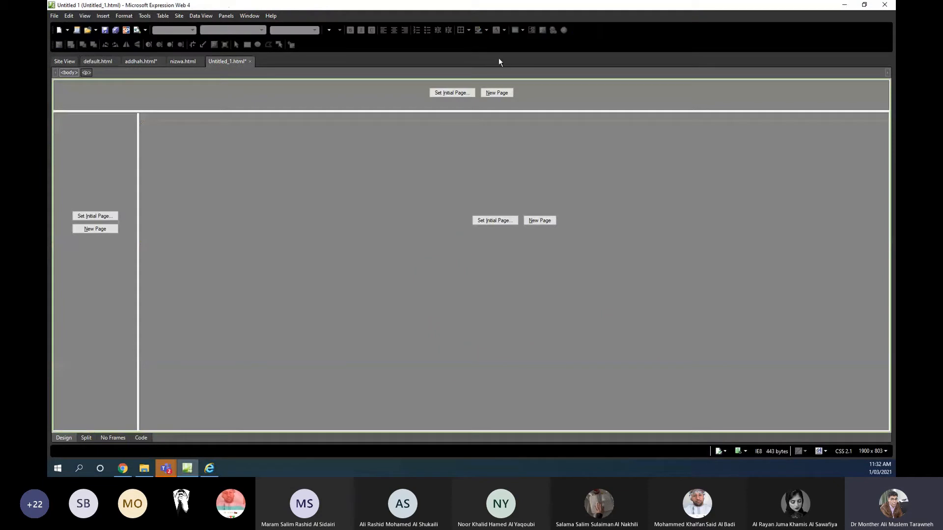
left_click(501, 94)
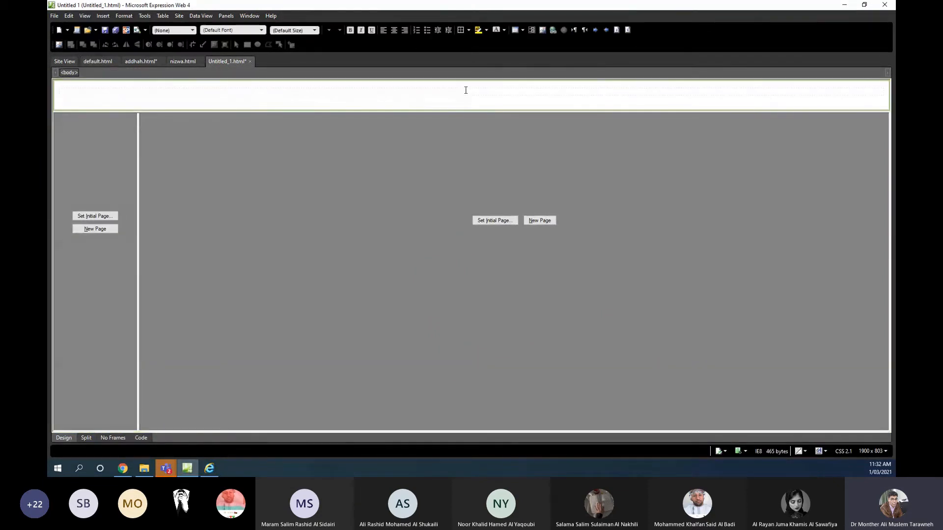
key("ctrl+v")
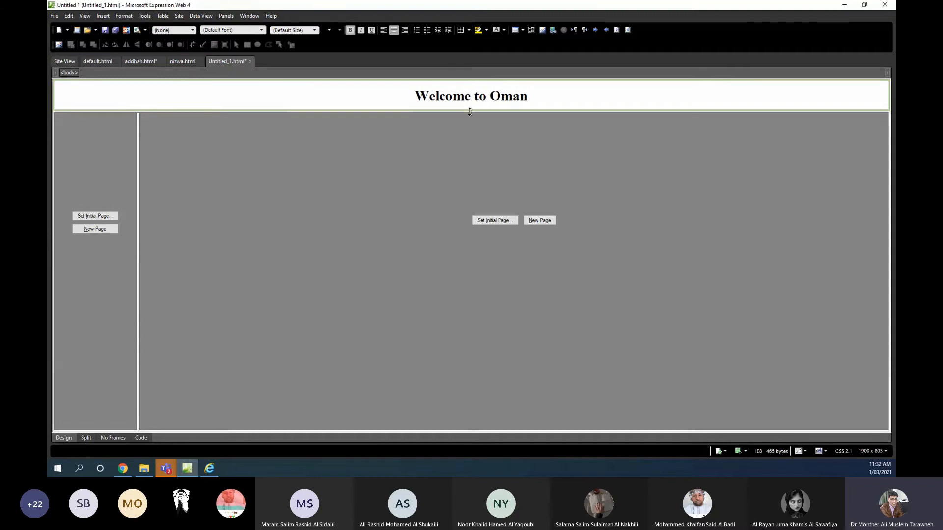
left_click_drag(470, 112, 472, 132)
key("ctrl+v")
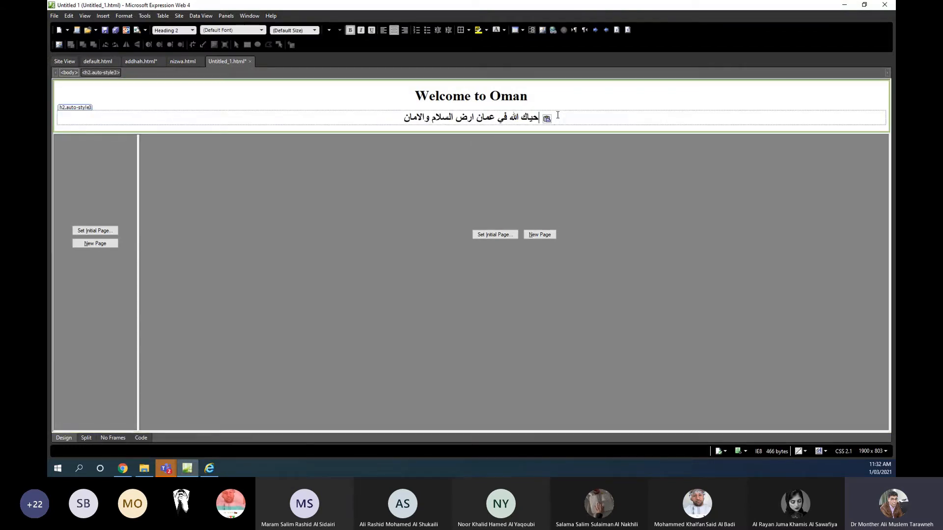
- Paste the Oman flag picture from Chrome into the Arabic heading line of the banner page and make the banner frame taller
left_click(572, 101)
left_click(569, 117)
key("alt+Tab")
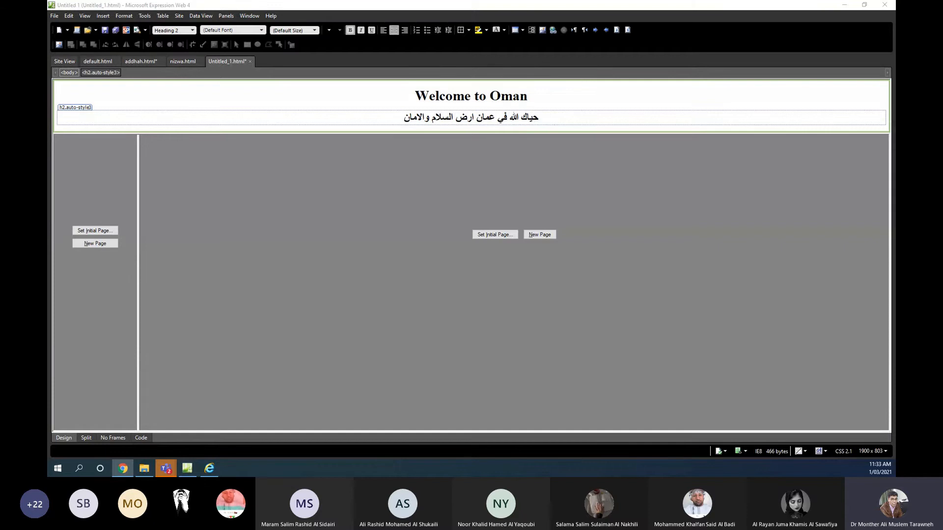
left_click(554, 88)
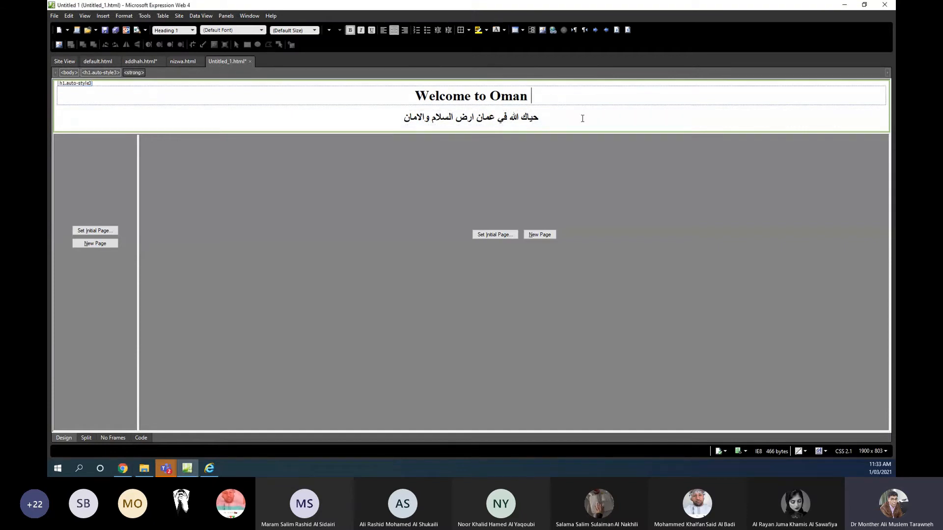
left_click(574, 121)
key("ctrl+v")
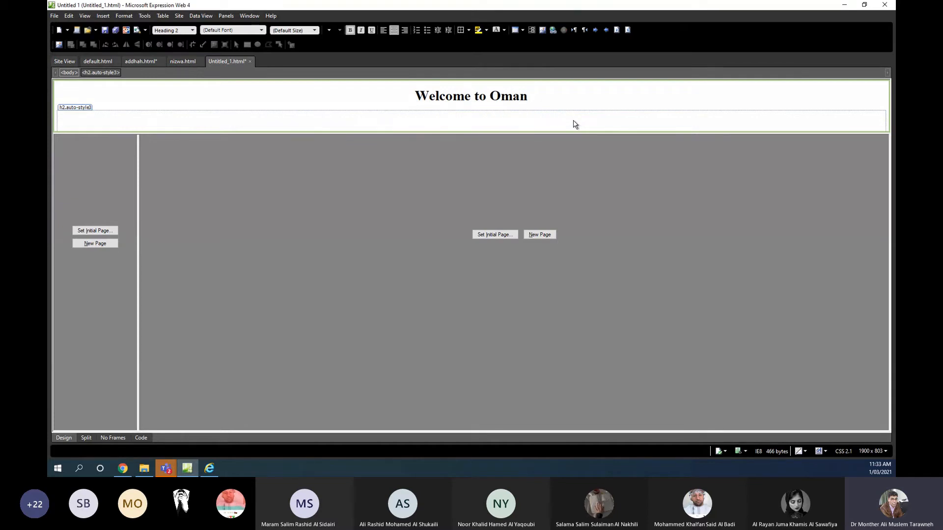
left_click_drag(570, 134, 574, 179)
- Set the flag picture's wrapping style to Right in its picture properties
left_click(502, 164)
right_click(502, 164)
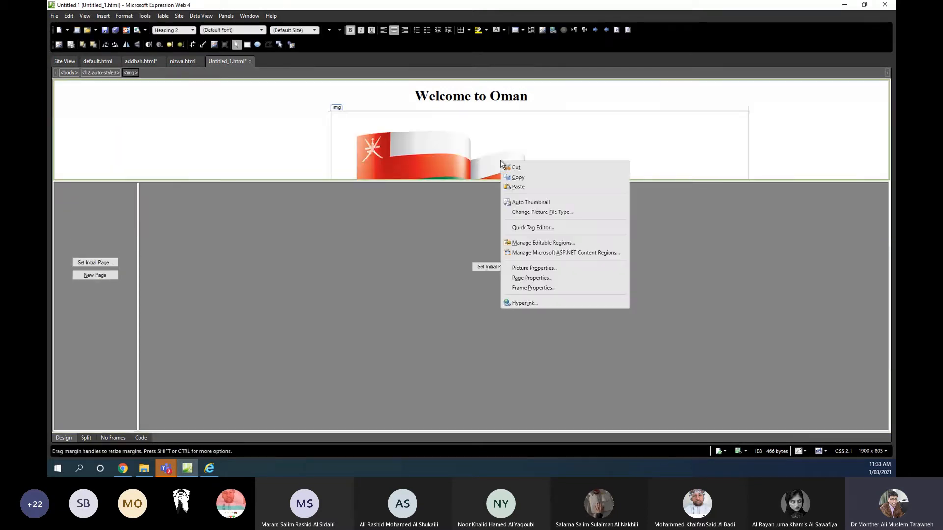
left_click(536, 269)
left_click(422, 166)
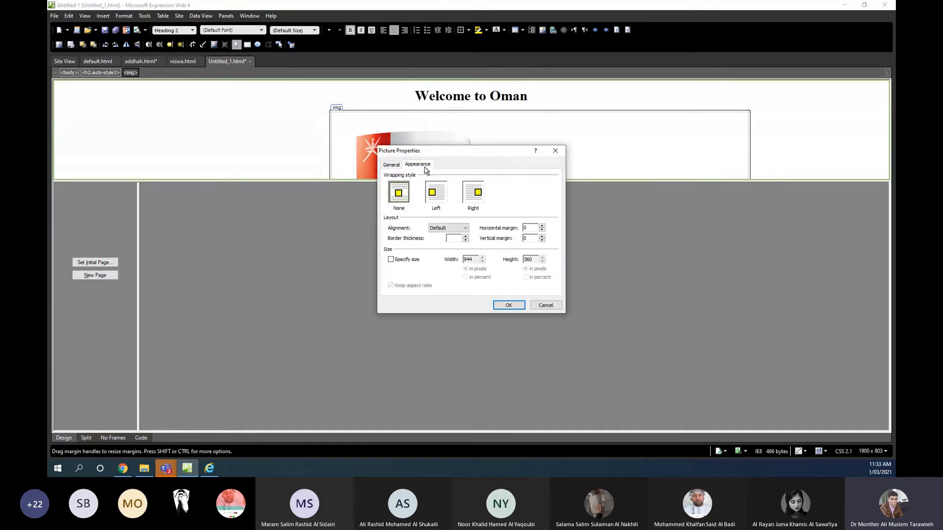
left_click(476, 195)
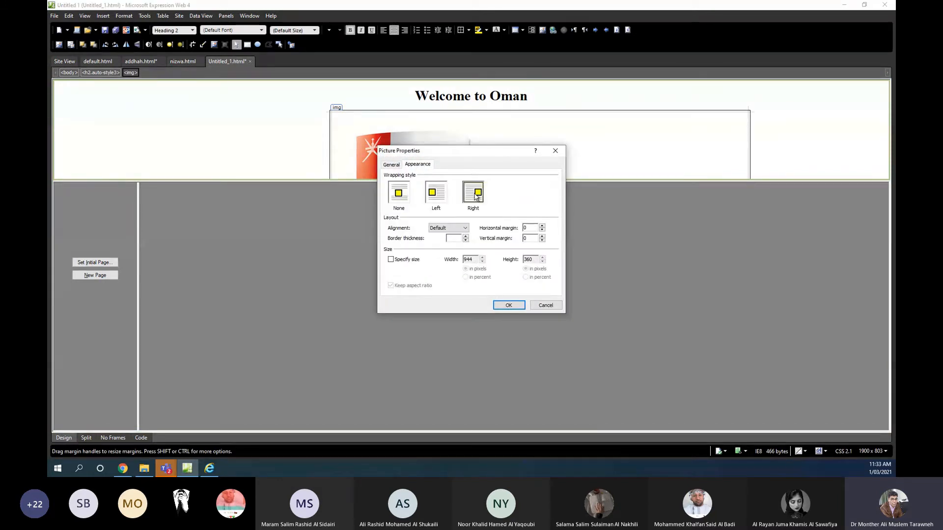
left_click(509, 305)
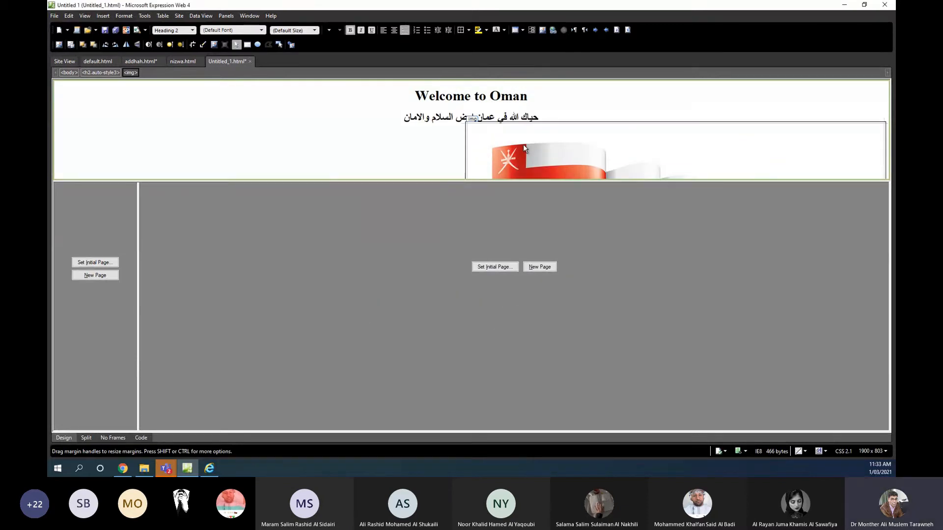
- Extend the banner frame to expose the whole flag picture, and shrink the picture to a small size
left_click_drag(602, 180, 601, 265)
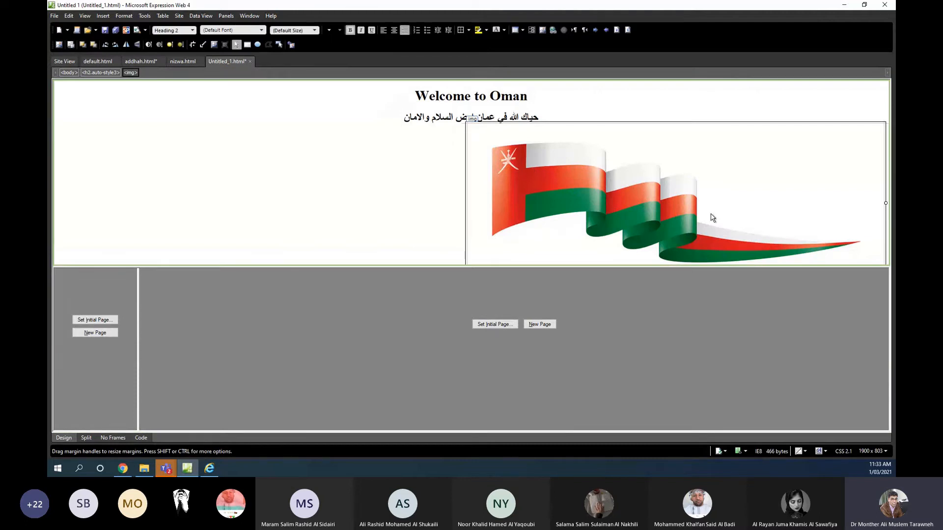
left_click_drag(730, 267, 734, 302)
left_click(776, 266)
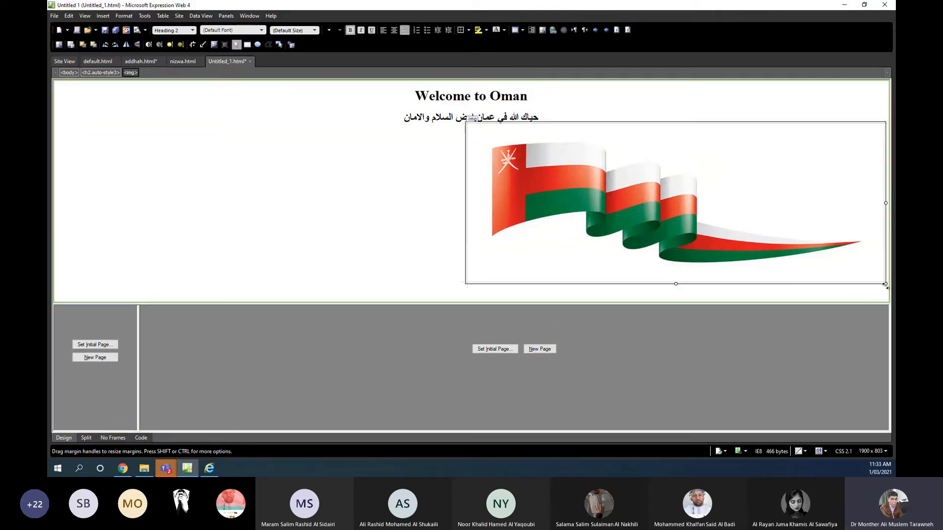
left_click_drag(885, 283, 725, 153)
left_click_drag(885, 139, 730, 140)
- Try right alignment on the Arabic heading line, and restore its centre alignment
left_click(601, 92)
left_click(495, 116)
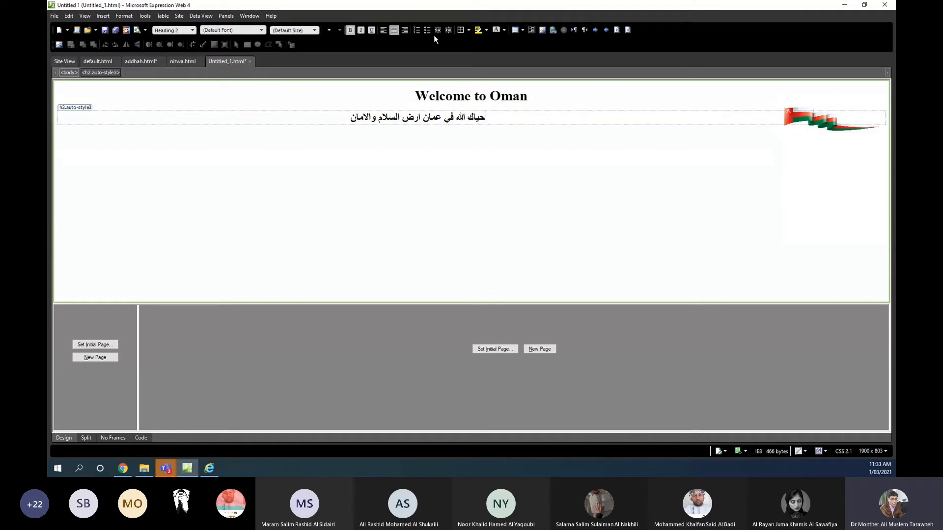
left_click(403, 31)
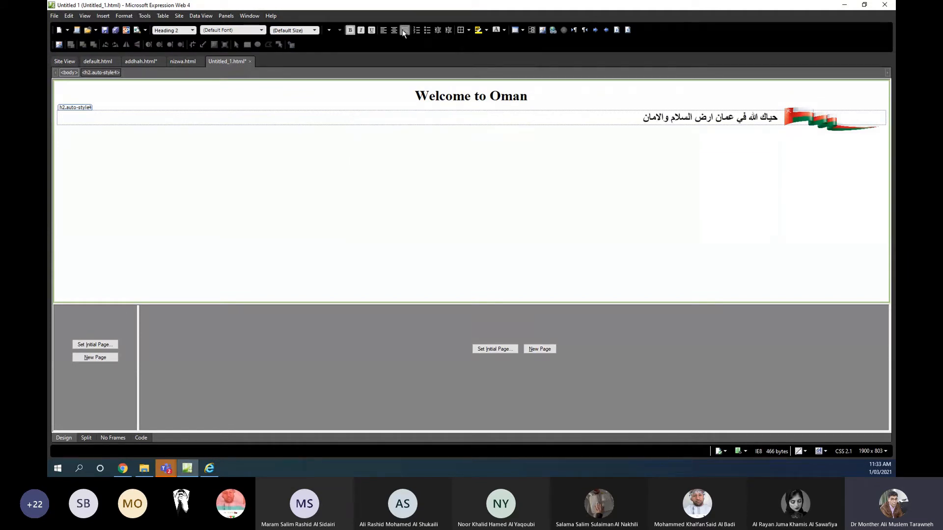
left_click(394, 31)
- Reduce the banner frame's height so it just fits the two headings and the small flag
left_click(496, 298)
left_click_drag(499, 196, 497, 127)
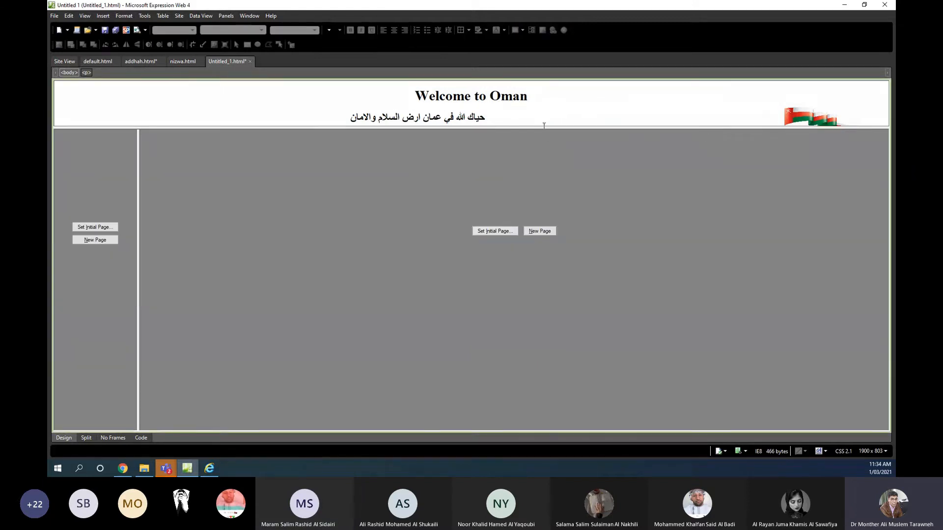
left_click_drag(544, 130, 543, 133)
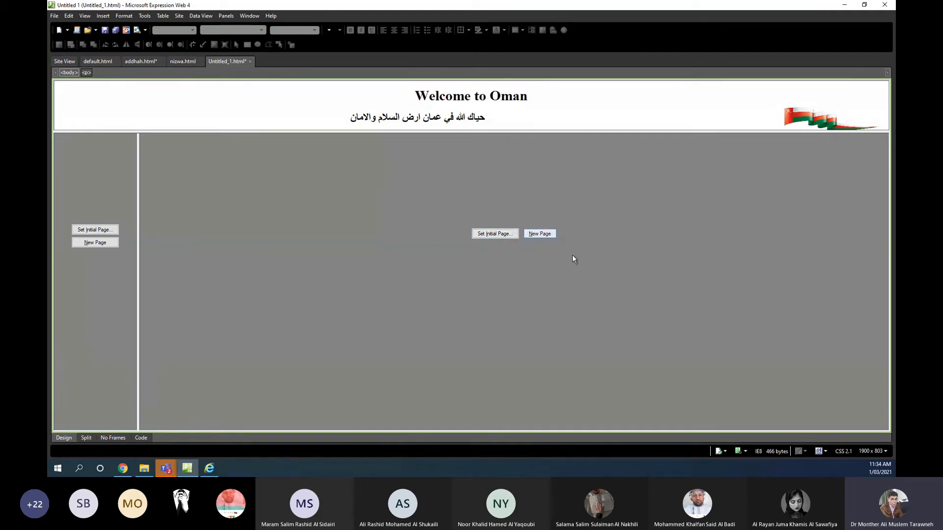
- Set default.html as the initial page of the large main frame
left_click(492, 236)
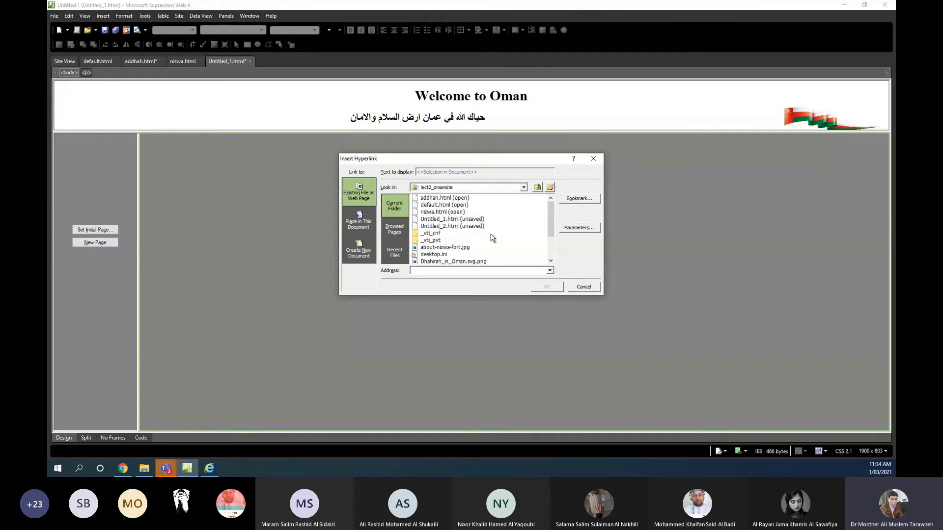
left_click(442, 207)
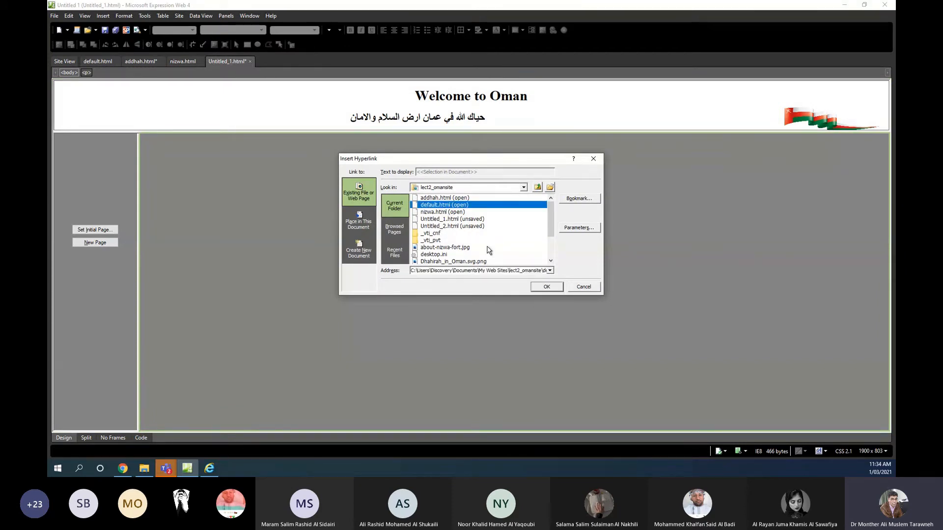
left_click(540, 288)
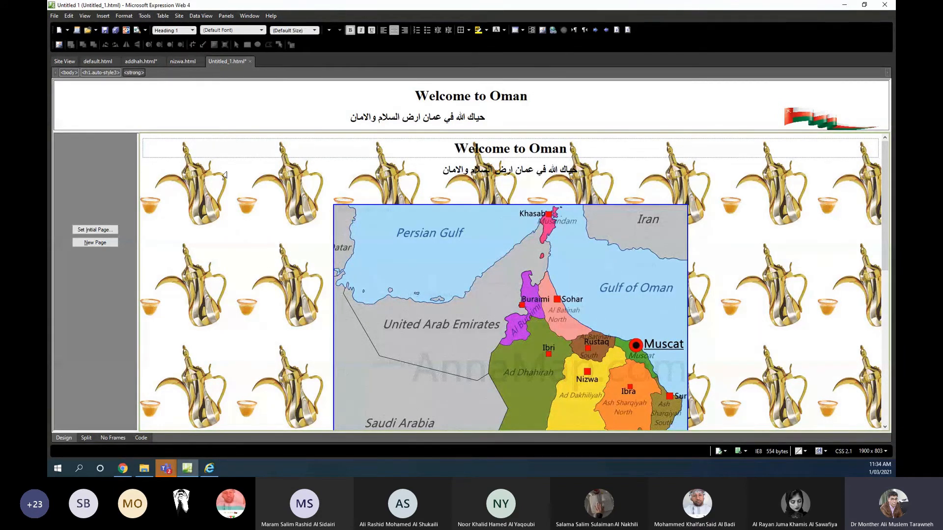
- Turn off the background picture in default.html's page properties and save the page
left_click(91, 61)
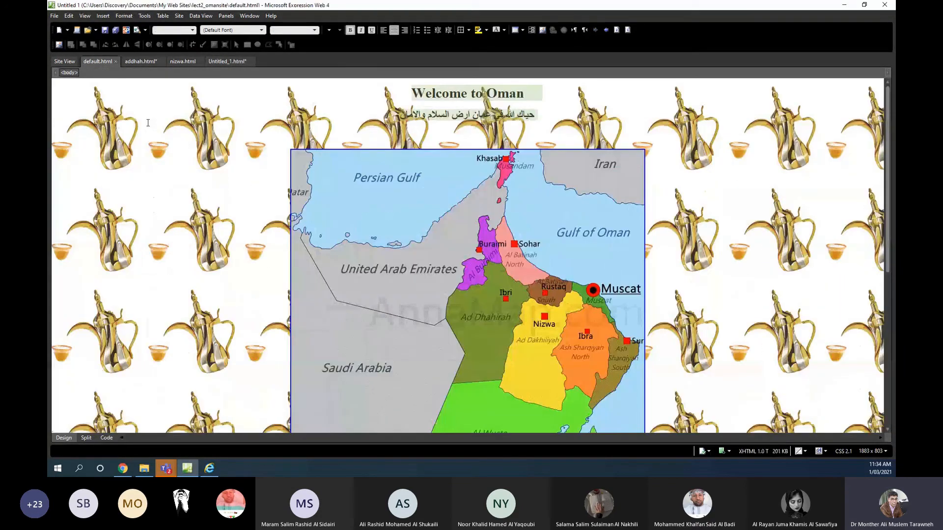
scroll(164, 181, "down", 3)
right_click(164, 180)
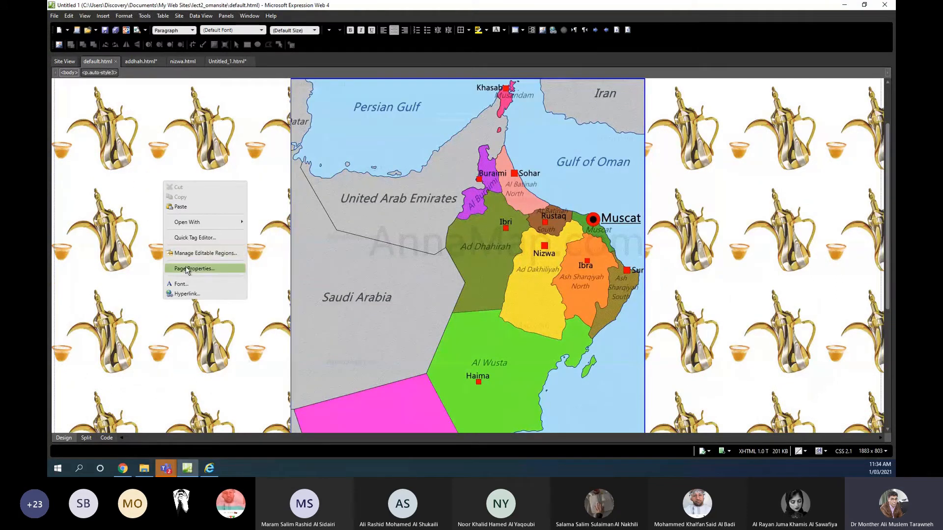
left_click(187, 272)
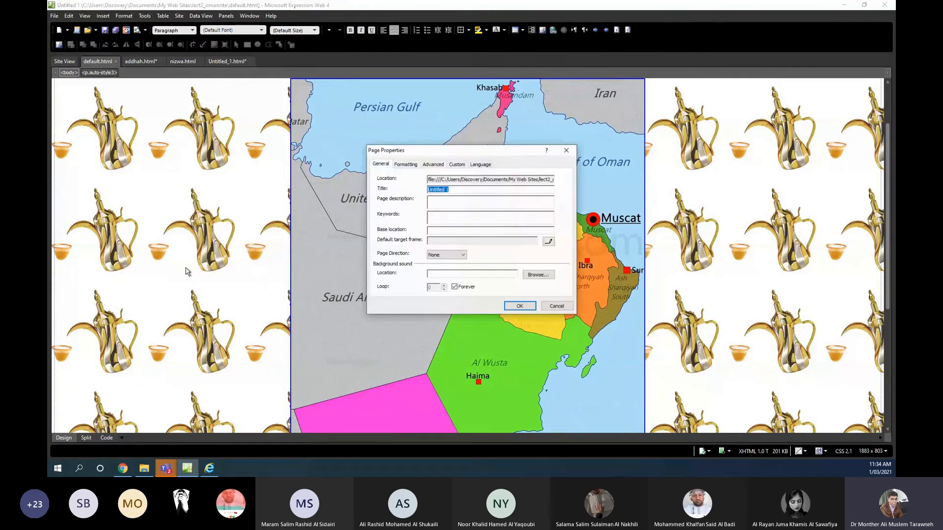
left_click(401, 167)
left_click(393, 183)
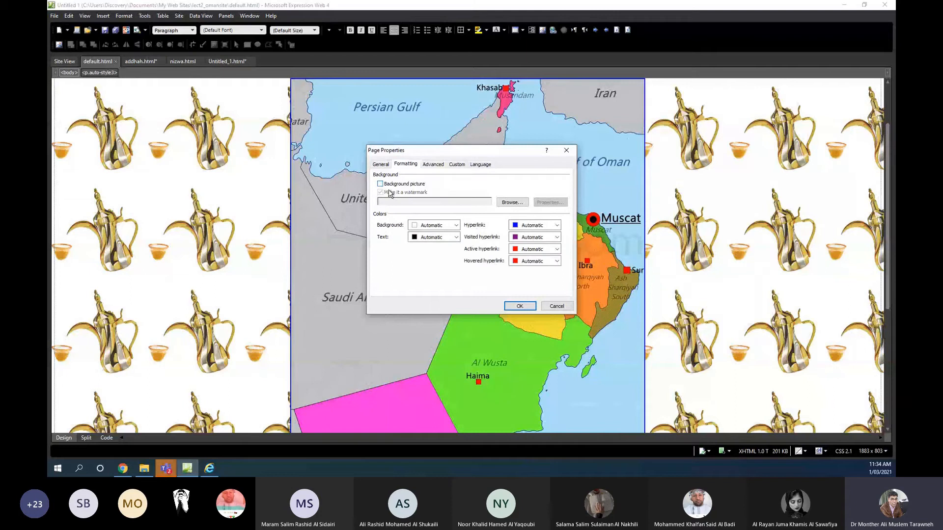
key("Return")
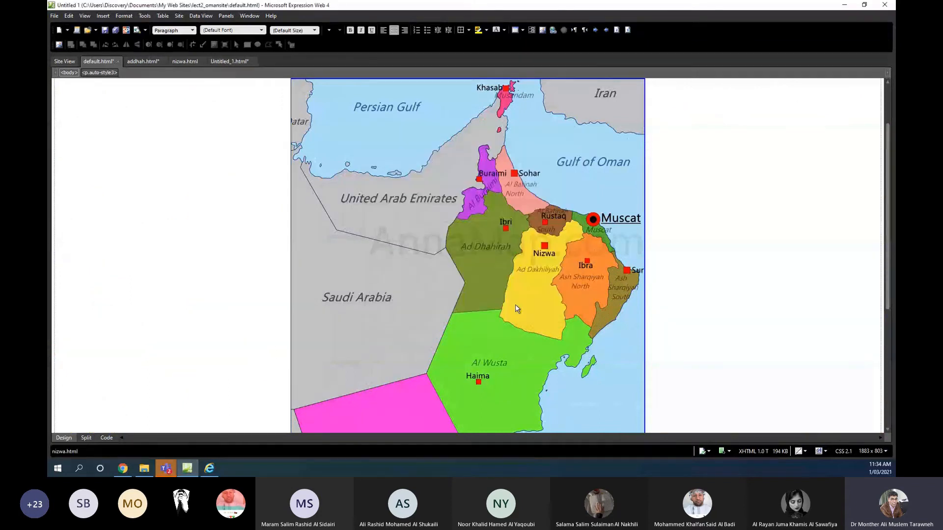
left_click(105, 31)
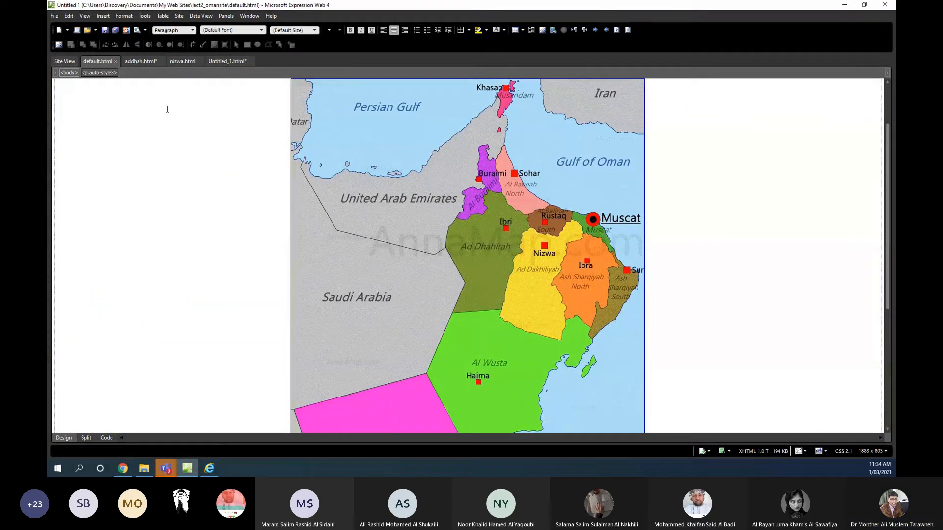
- Delete the English and Arabic welcome headings above the map in the frames page's main frame
left_click(219, 63)
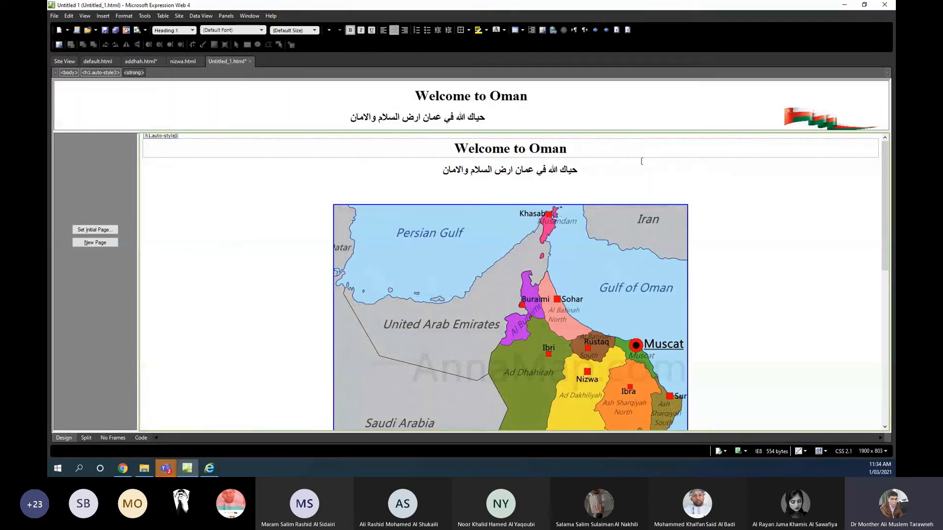
left_click_drag(597, 166, 443, 149)
key("Delete")
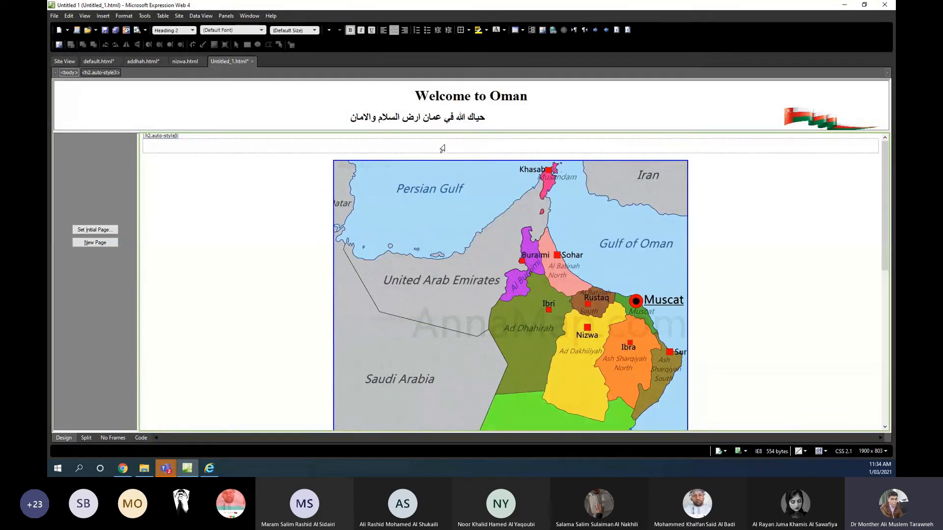
key("Delete")
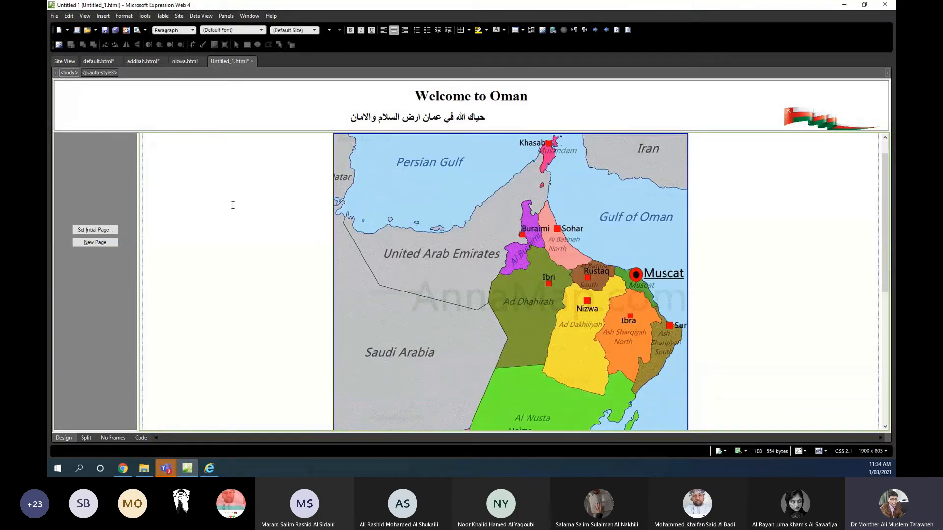
- Try to save the banner frame's page as default.html
left_click(106, 31)
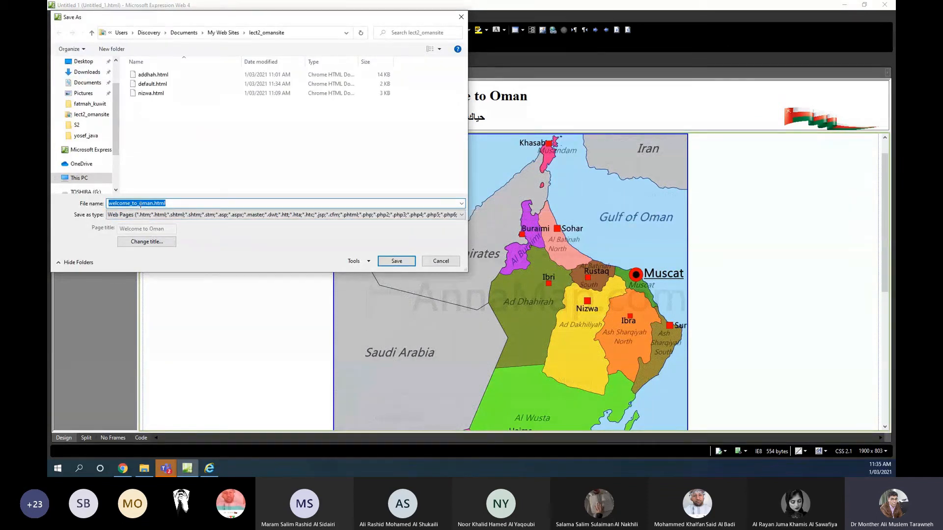
left_click(165, 87)
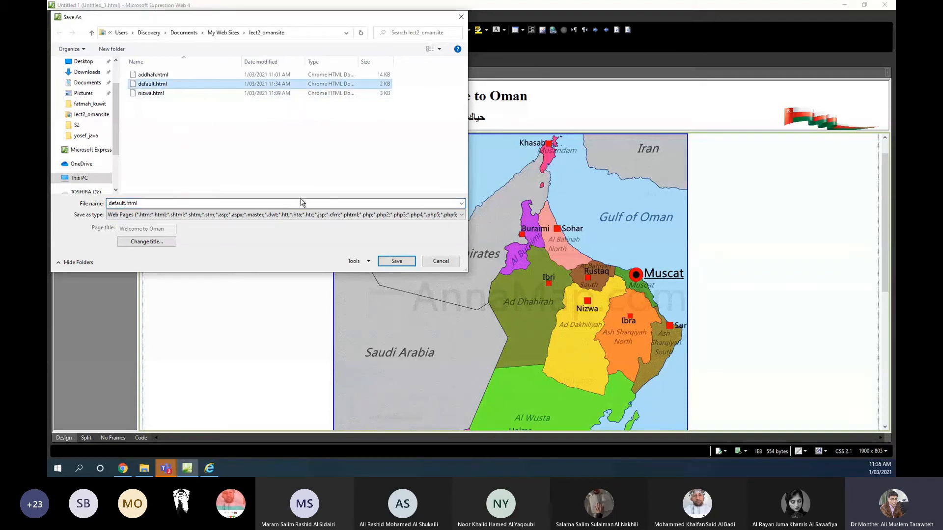
left_click(386, 261)
left_click(493, 254)
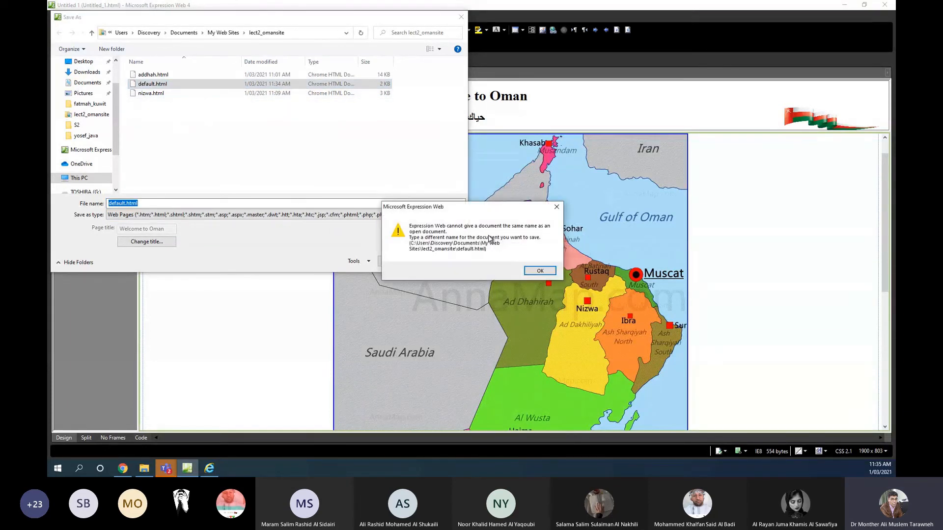
left_click(524, 270)
left_click(461, 17)
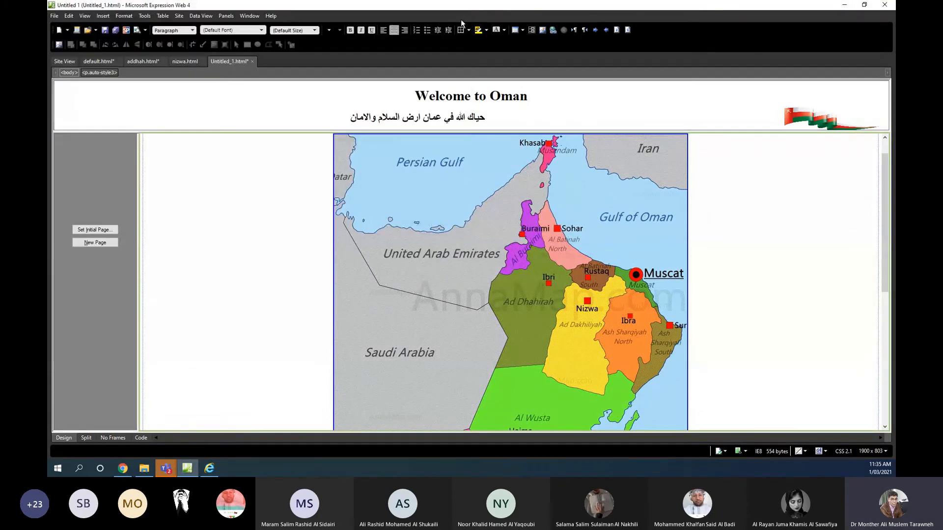
- Check the default.html page without its headings and save the open addhah.html page
scroll(270, 195, "down", 2)
left_click(98, 61)
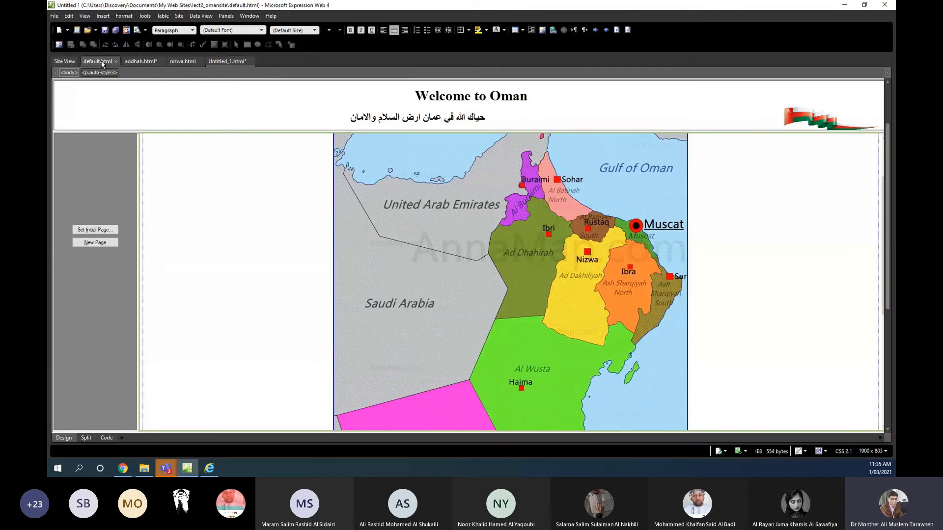
scroll(232, 167, "down", 2)
scroll(261, 152, "up", 2)
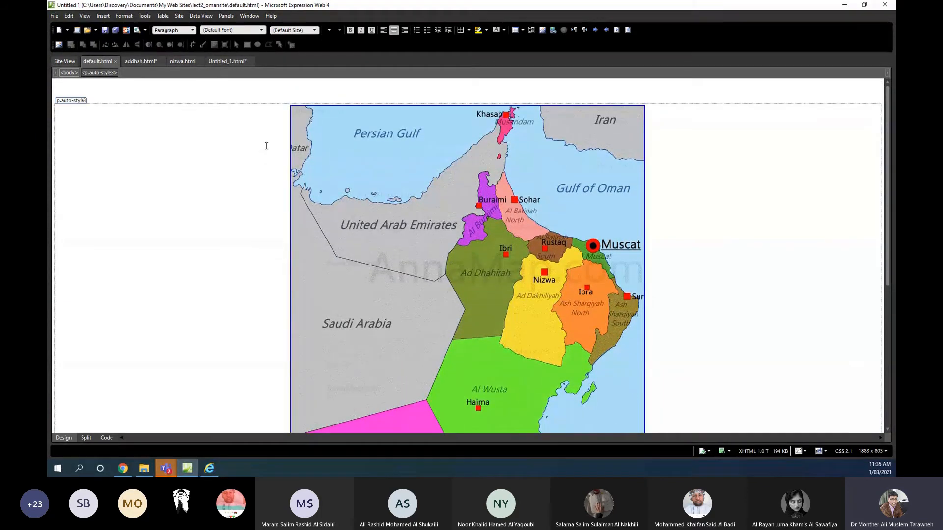
scroll(266, 146, "down", 1)
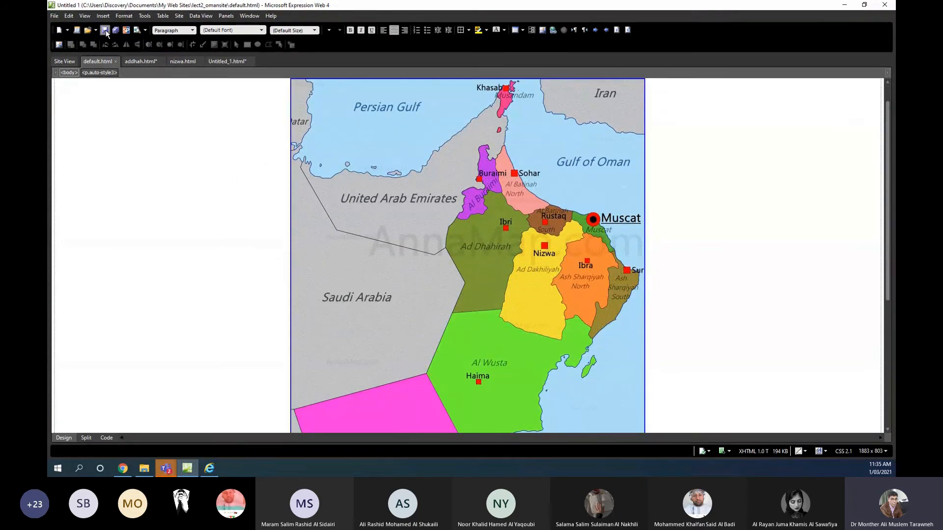
left_click(142, 61)
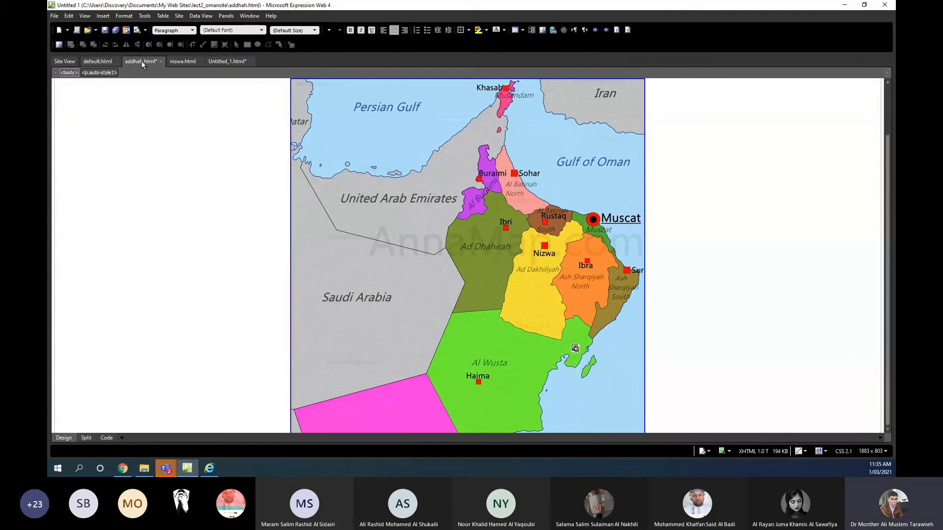
left_click(105, 30)
- Save the banner frame's page as main and the frames page as banner
left_click(122, 31)
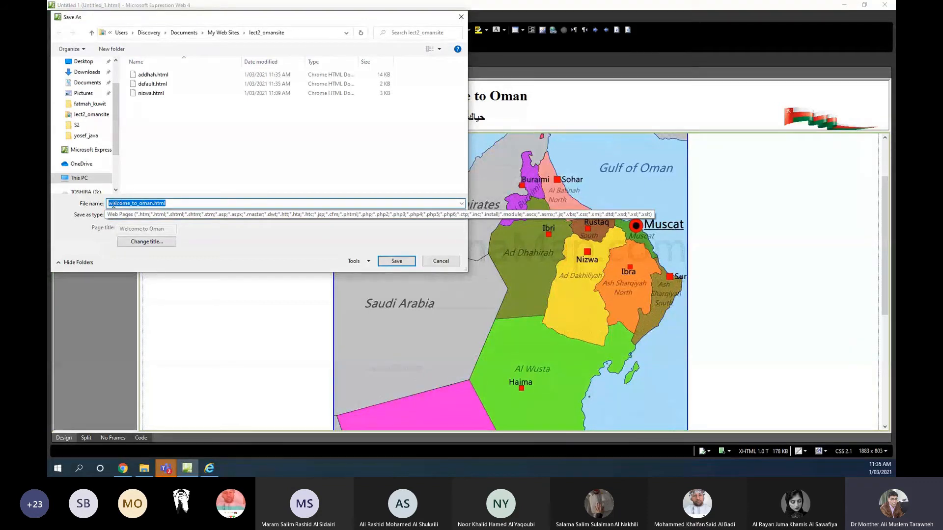
type("m")
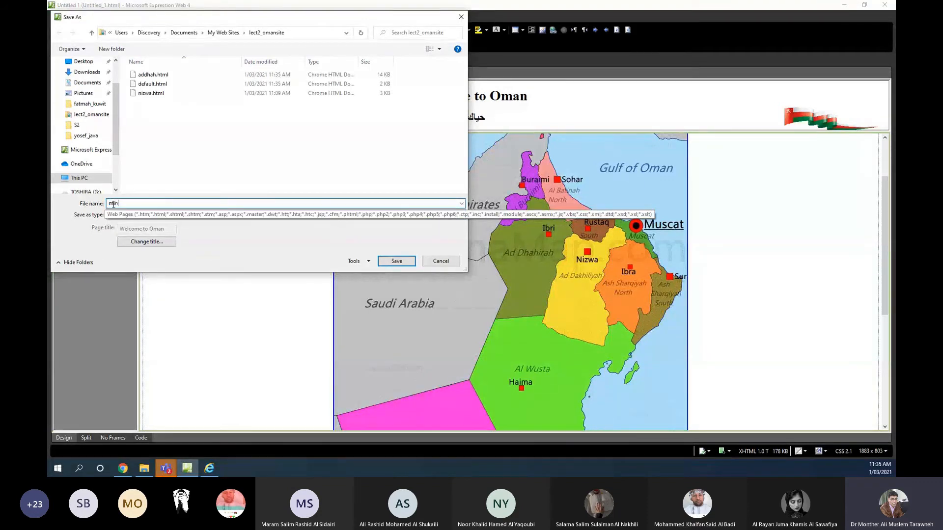
type("ain")
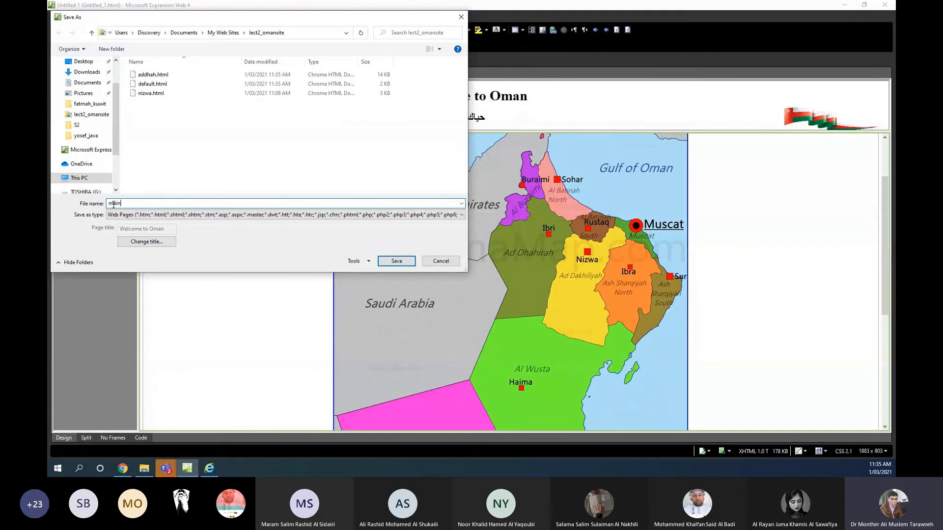
left_click(393, 262)
left_click(519, 298)
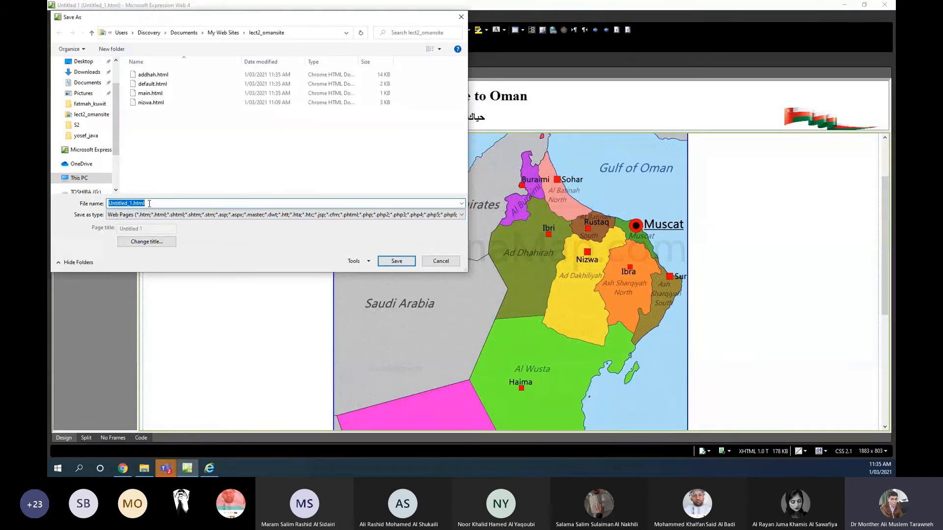
type("banner")
key("Return")
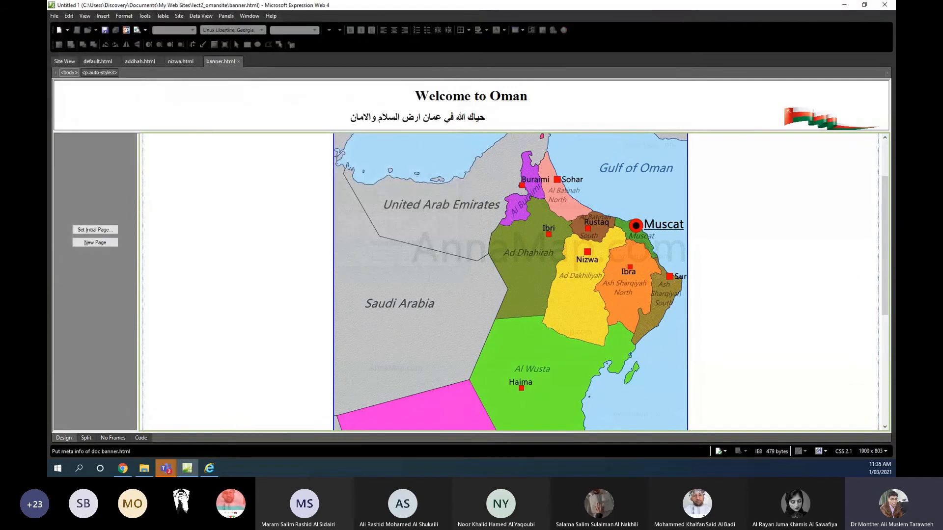
- Examine the site's hyperlinks report with wider Status and Hyperlink columns, and look over default.html, addhah.html and nizwa.html
left_click(411, 98)
key("ctrl+a")
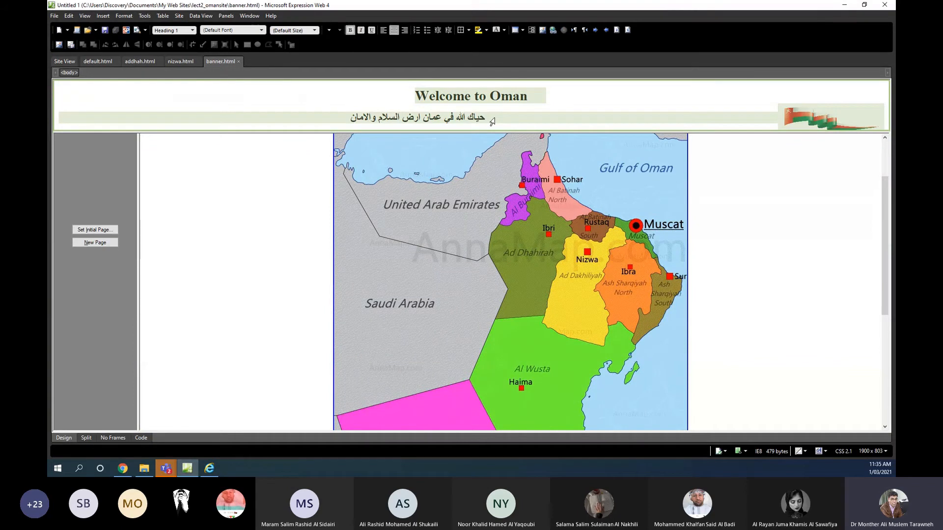
left_click(64, 62)
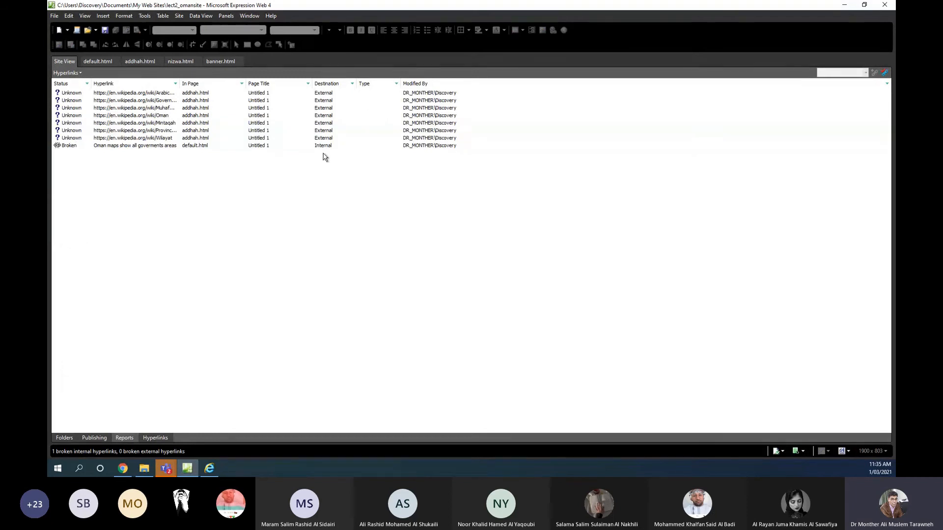
left_click_drag(179, 83, 335, 90)
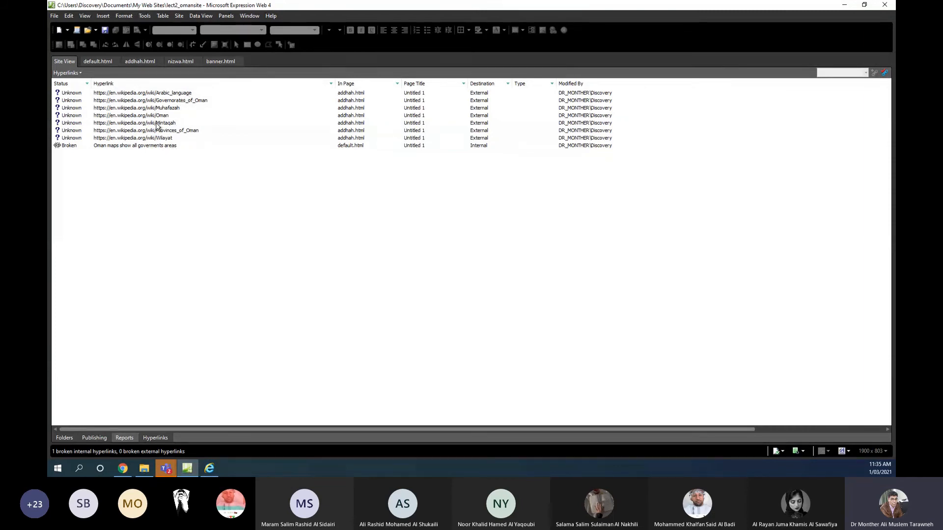
left_click_drag(91, 83, 130, 83)
left_click(105, 63)
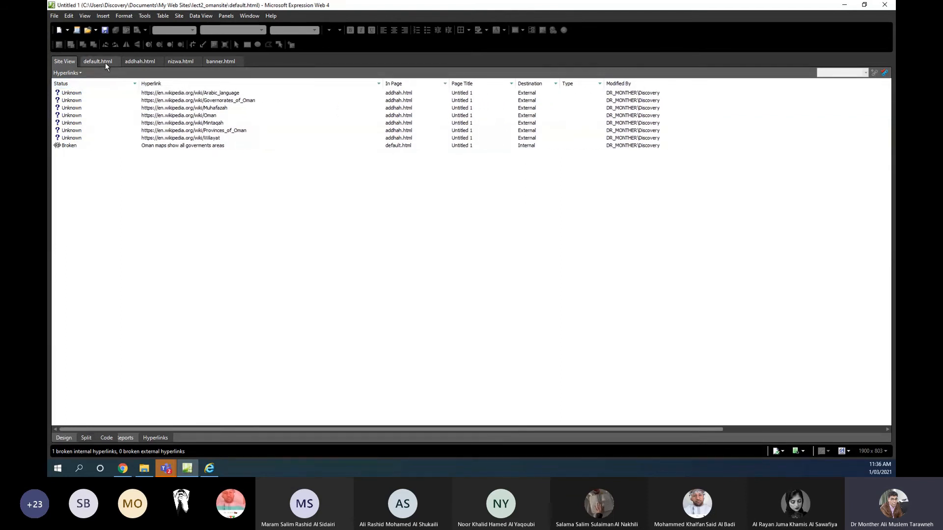
left_click(131, 60)
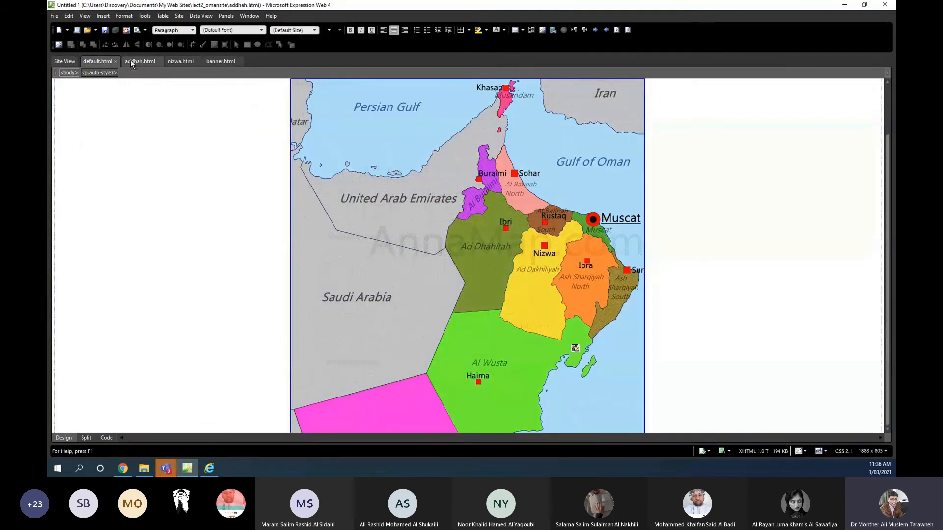
left_click(174, 63)
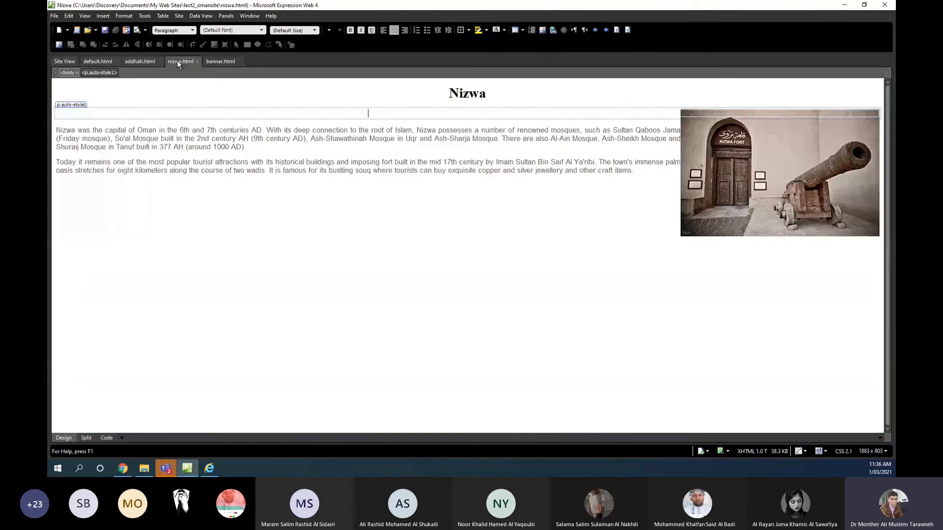
- Create a new page in banner.html's contents frame with the lines "Home", "About Oman" and "map of Oman"
left_click(217, 63)
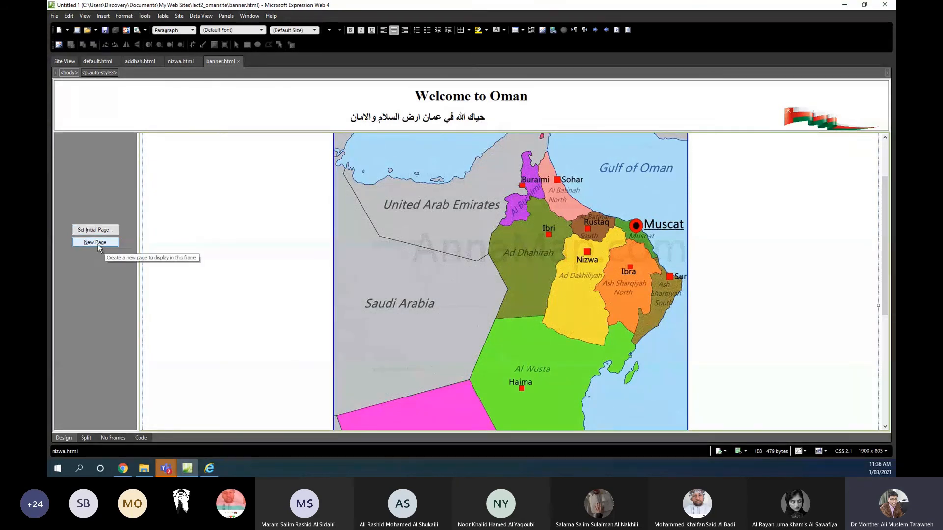
left_click(103, 247)
type("Home")
key("Return")
type("Abou")
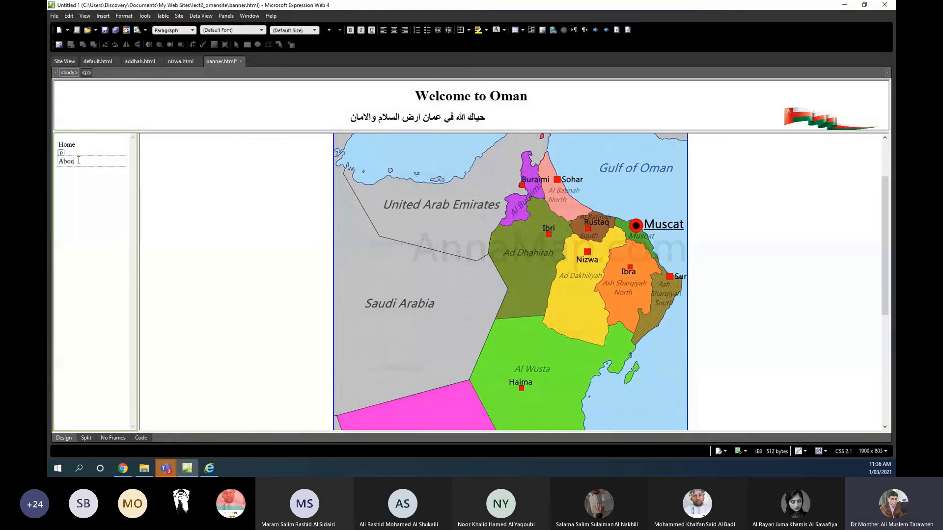
type("t Oma")
key("Return")
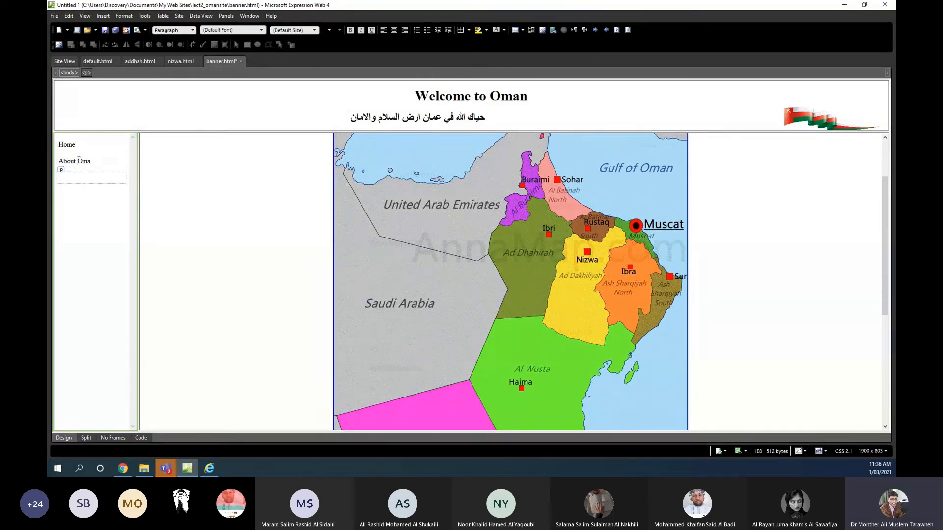
key("BackSpace")
key("Return")
type("map of Oman")
key("Return")
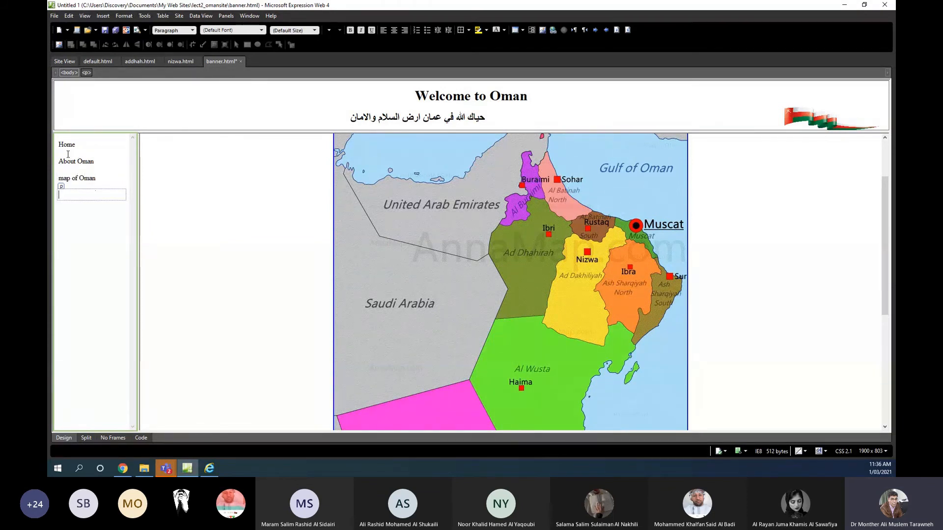
- Add the lines "Visit Oman" and "contact us" at the end of the contents list and widen the contents frame slightly
type("Visit Oman")
left_click(68, 154)
type("contact ")
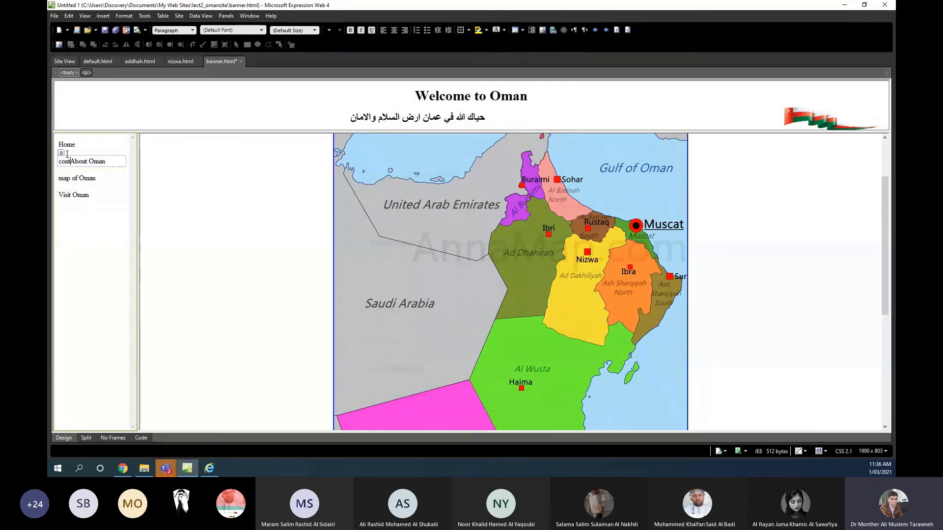
type("us")
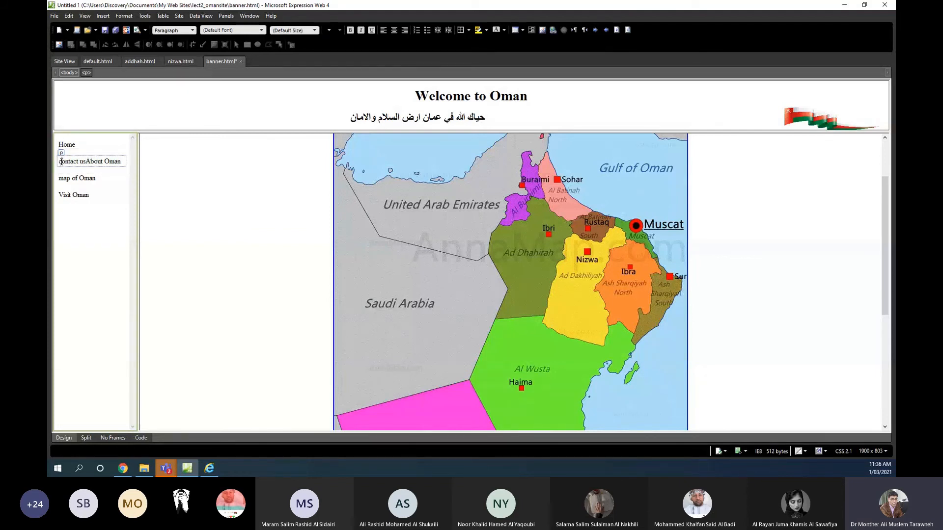
left_click_drag(59, 161, 81, 205)
left_click(86, 239)
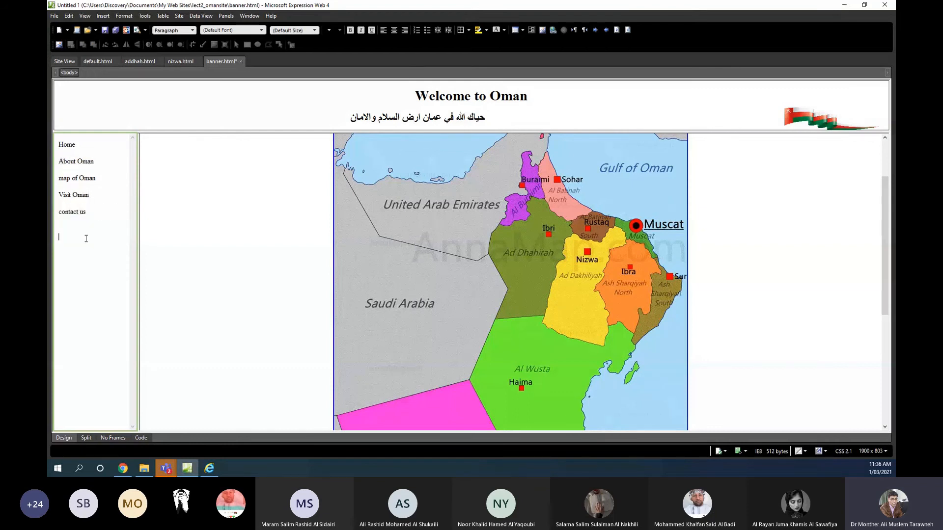
mouse_move(136, 222)
left_mouse_down()
mouse_move(99, 233)
mouse_move(141, 231)
left_mouse_up()
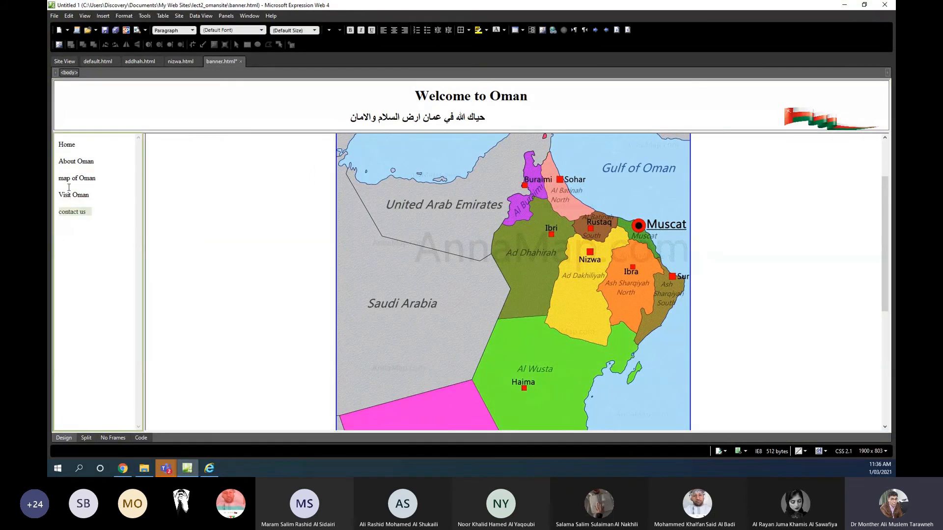
- Format all five contents lines as bold, large (18 pt) text and save the contents page as home.html
left_click_drag(69, 187, 57, 143)
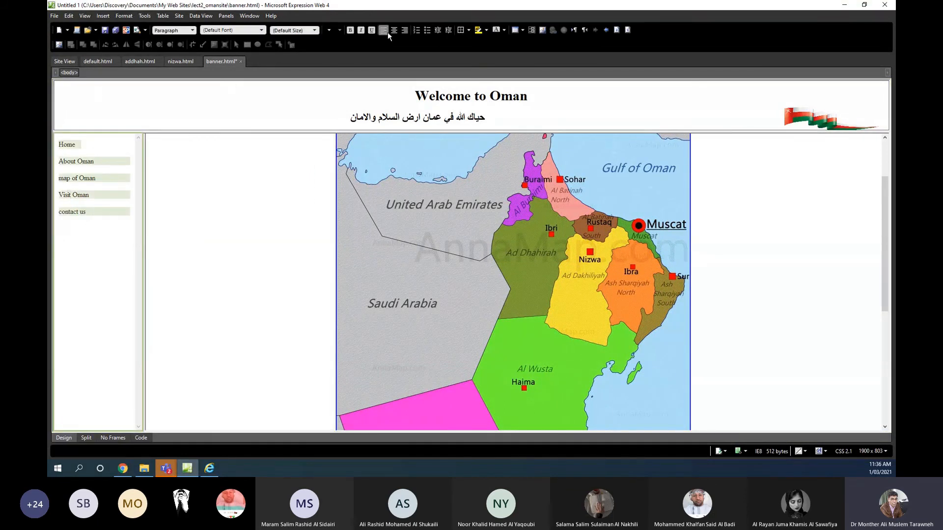
left_click(350, 30)
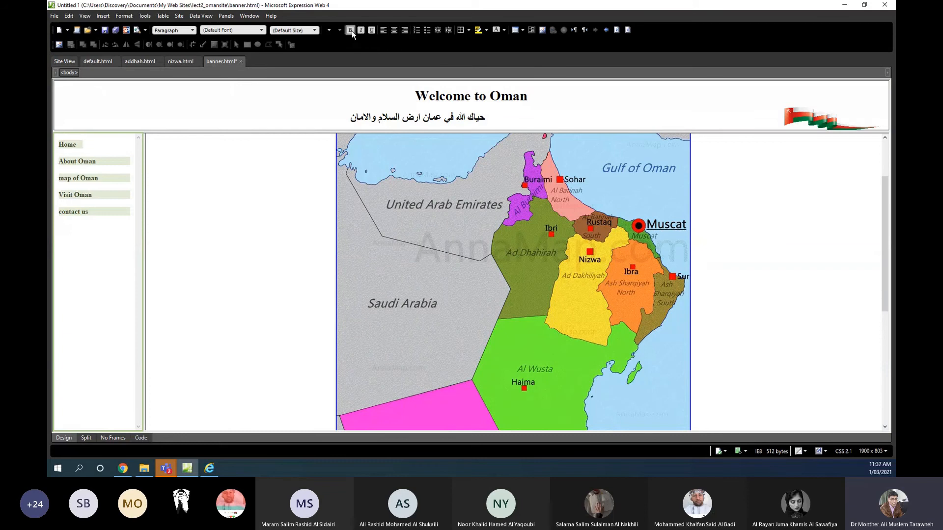
left_click(314, 31)
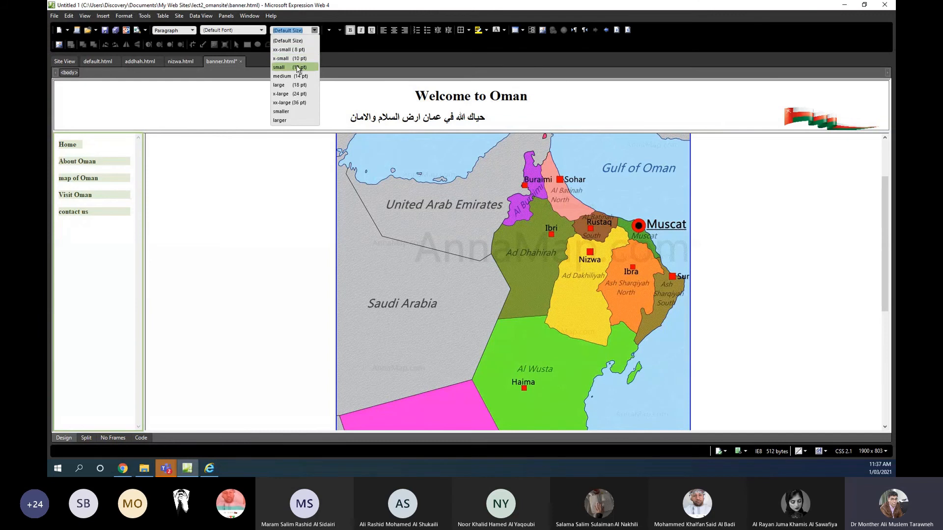
left_click(300, 84)
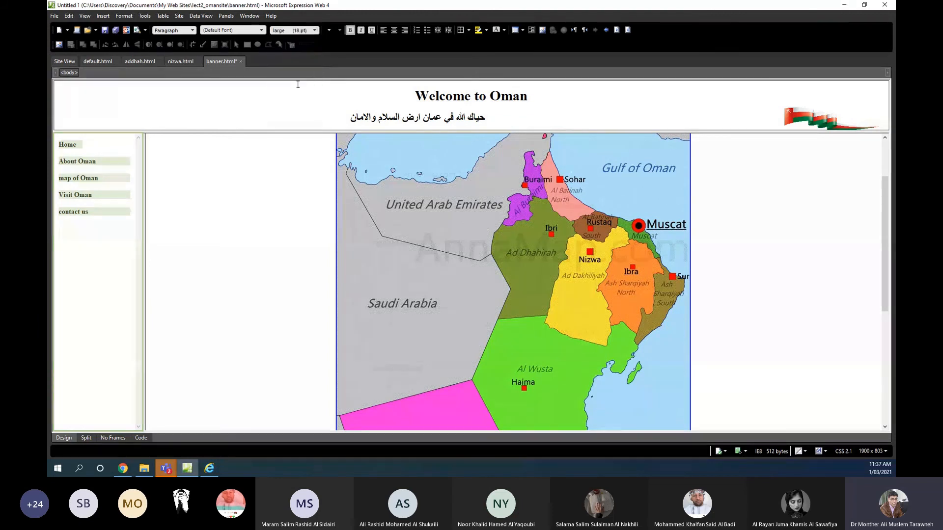
left_click(328, 124)
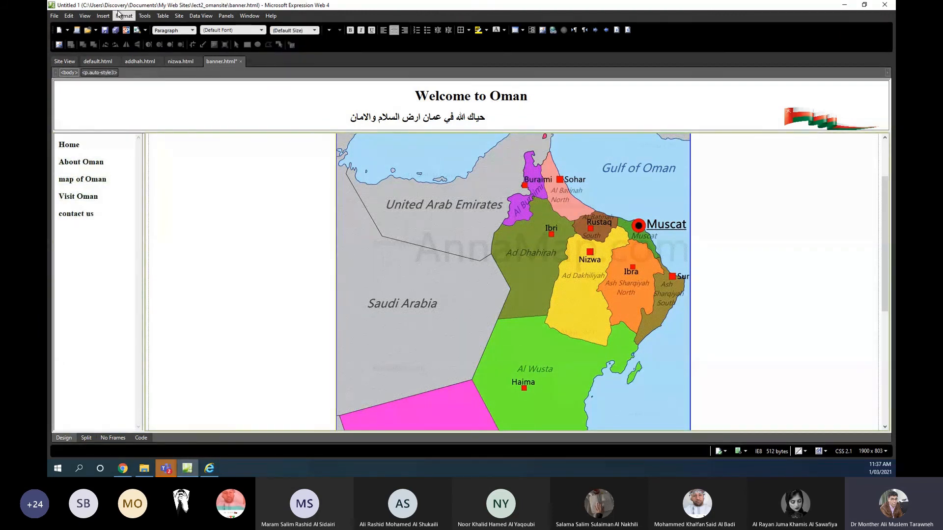
left_click(107, 33)
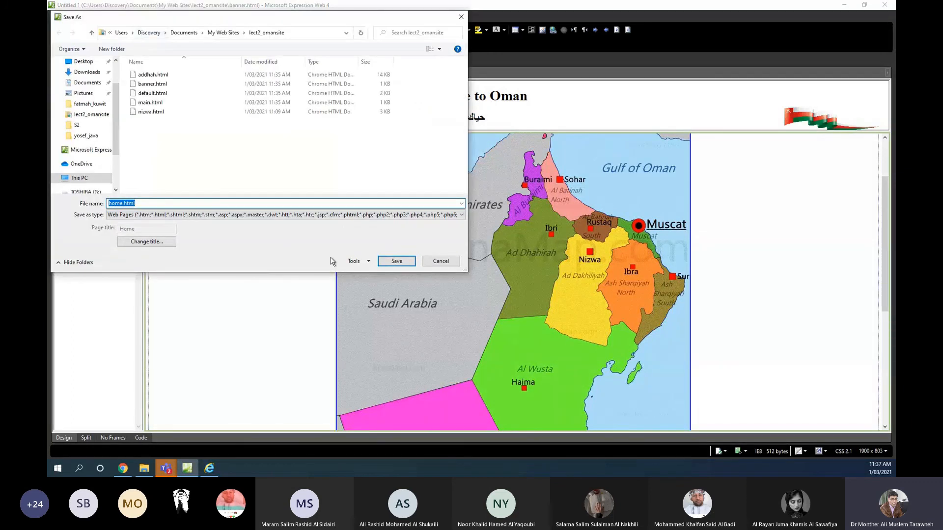
left_click(388, 262)
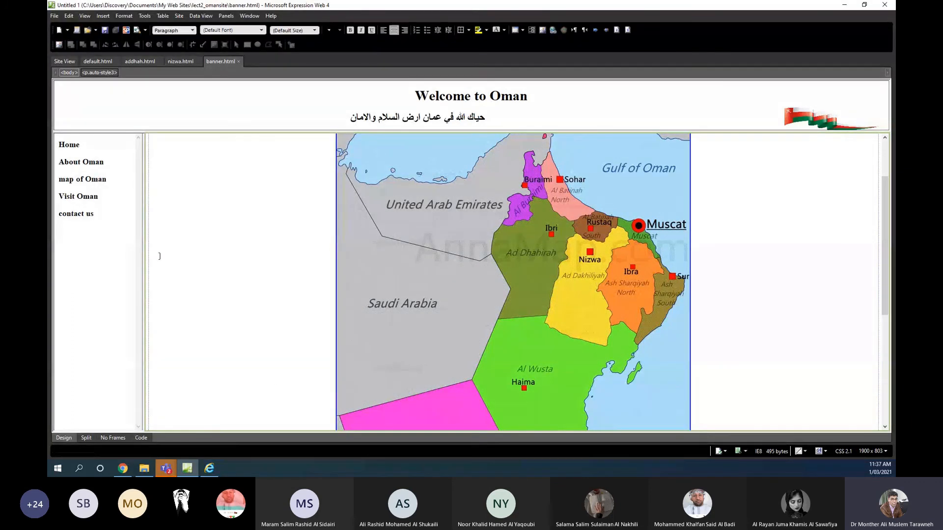
- Switch to Internet Explorer, check the reloaded default.html page, and return to Expression Web
left_click(210, 470)
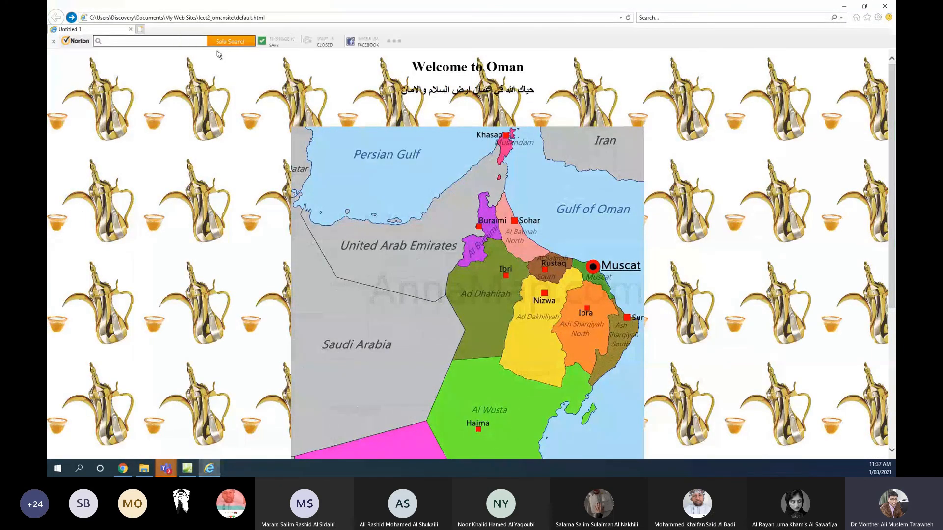
left_click(628, 18)
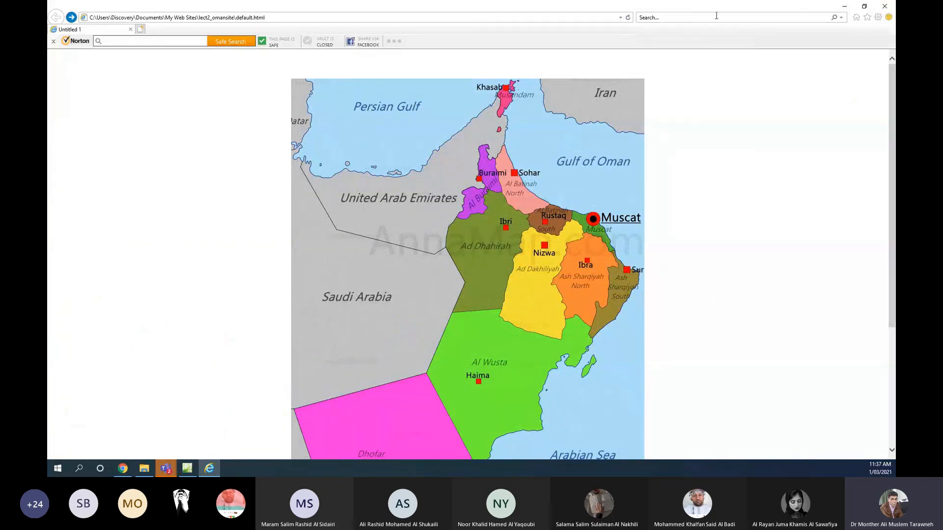
left_click(844, 8)
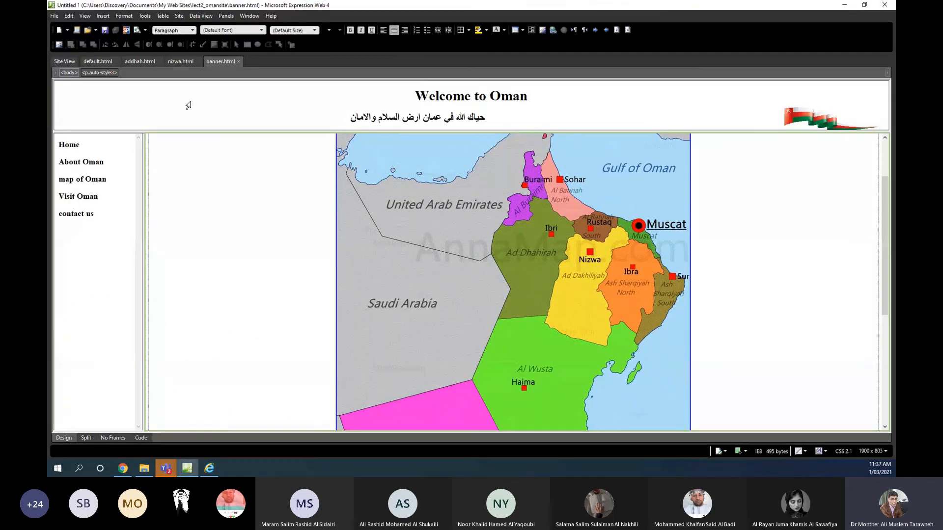
- Preview banner.html in a maximized Internet Explorer window and check the banner headings and the contents list
left_click(145, 30)
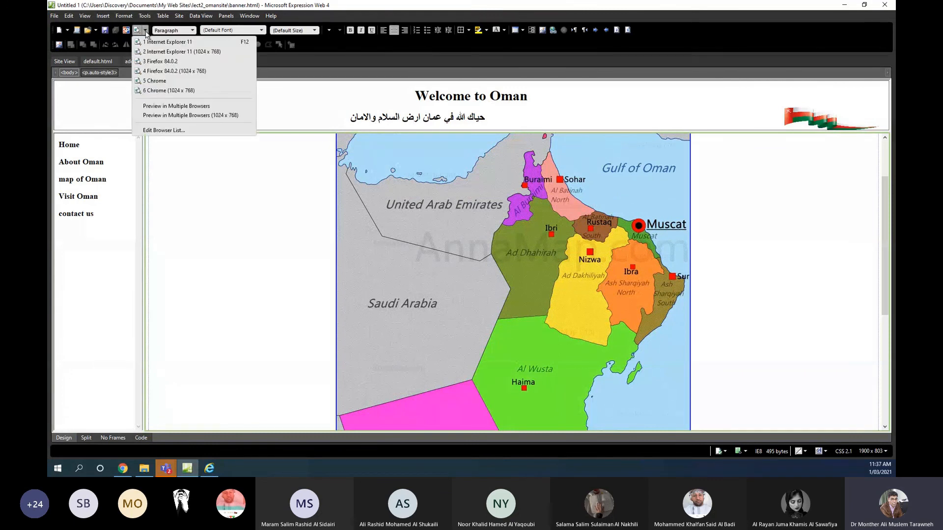
left_click(149, 46)
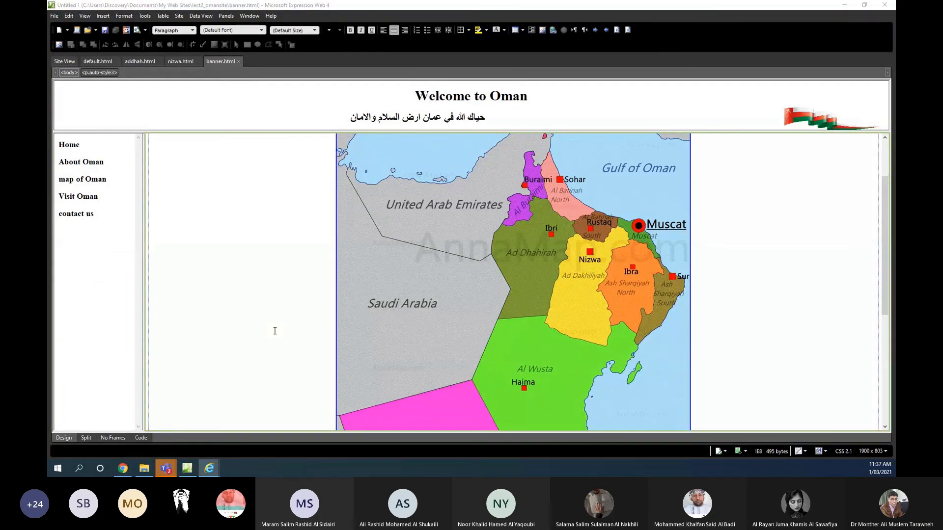
left_click(209, 469)
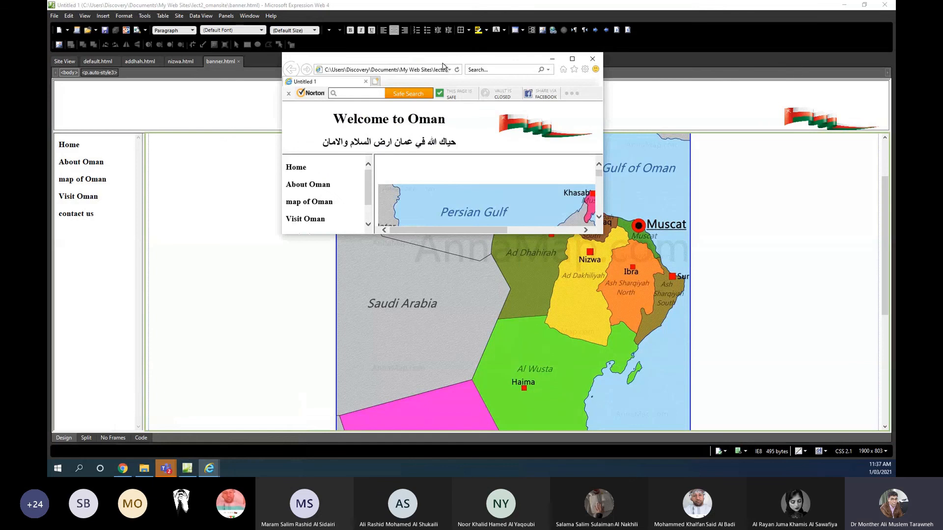
left_click_drag(443, 62, 483, 72)
double_click(483, 72)
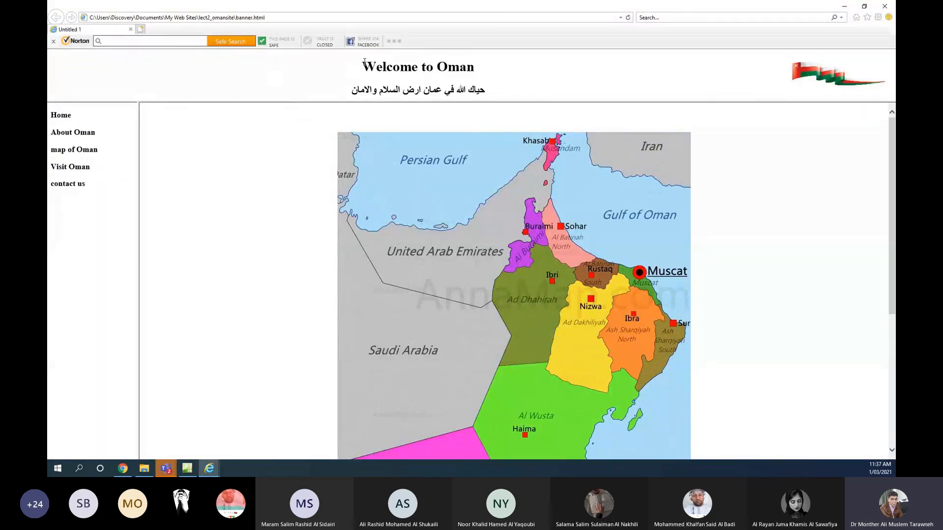
left_click_drag(365, 62, 349, 94)
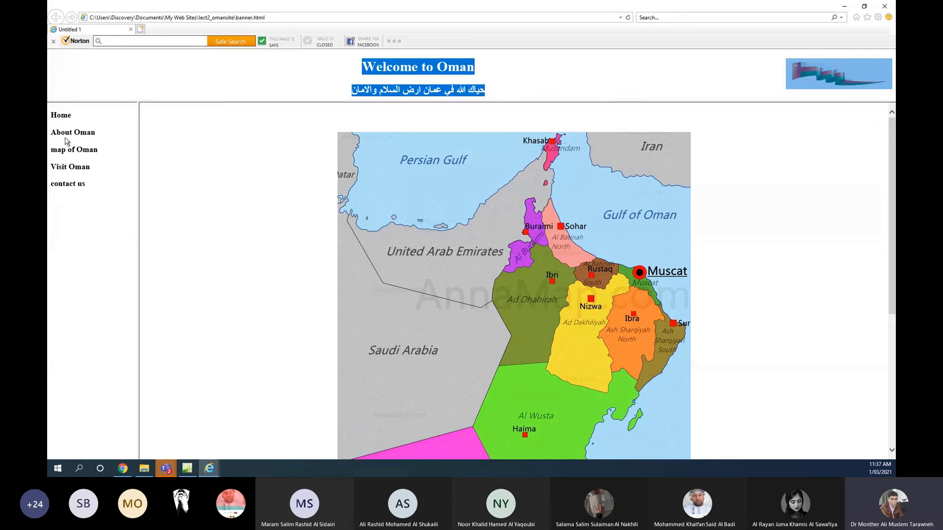
left_click_drag(51, 113, 88, 190)
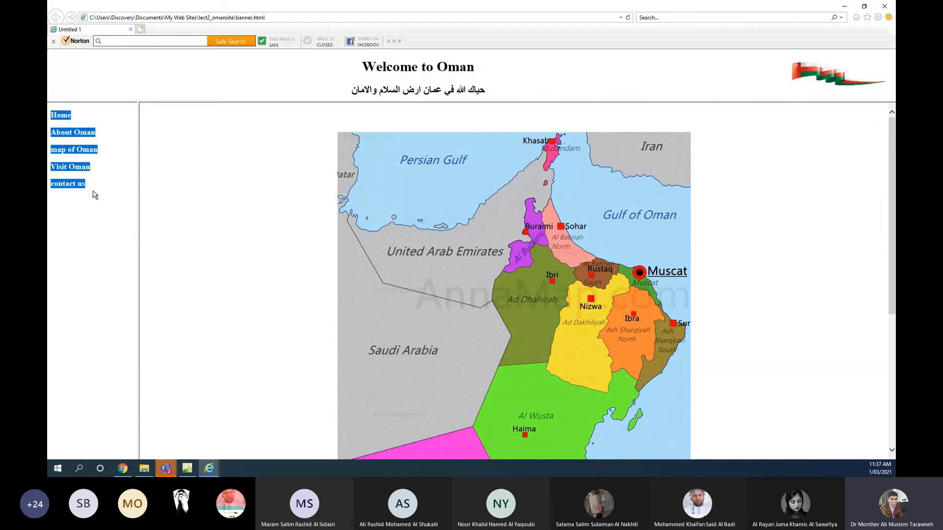
left_click(95, 195)
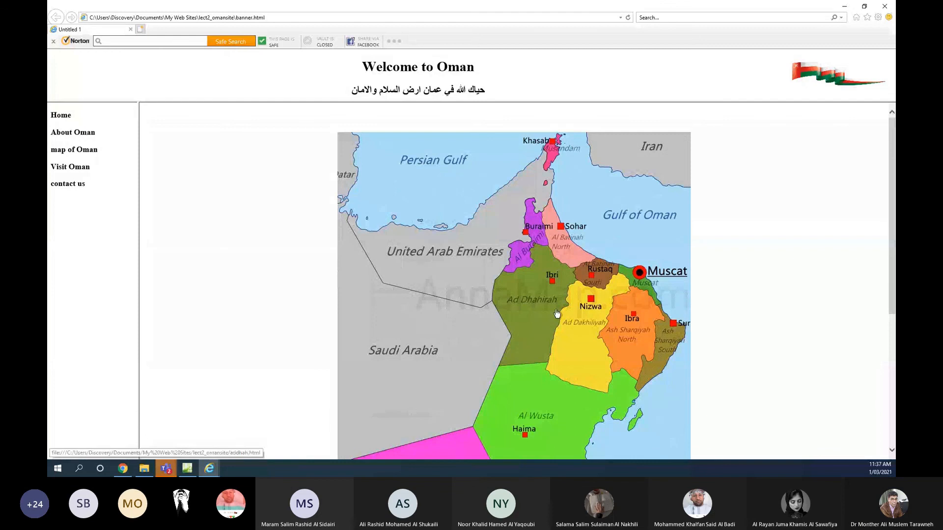
- Test the map's Ad Dhahirah and Ad Dakhiliyah links in the main frame, going back to the map between them
left_click(534, 297)
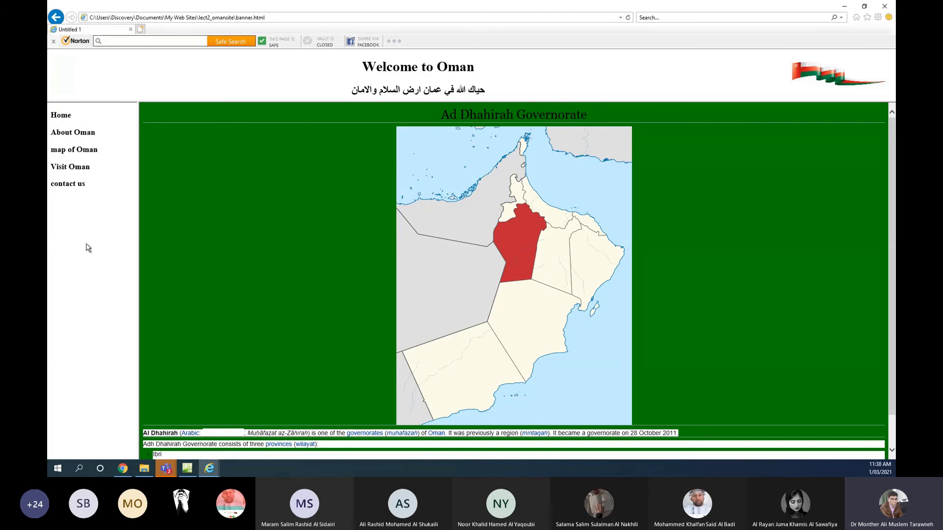
key("alt+Left")
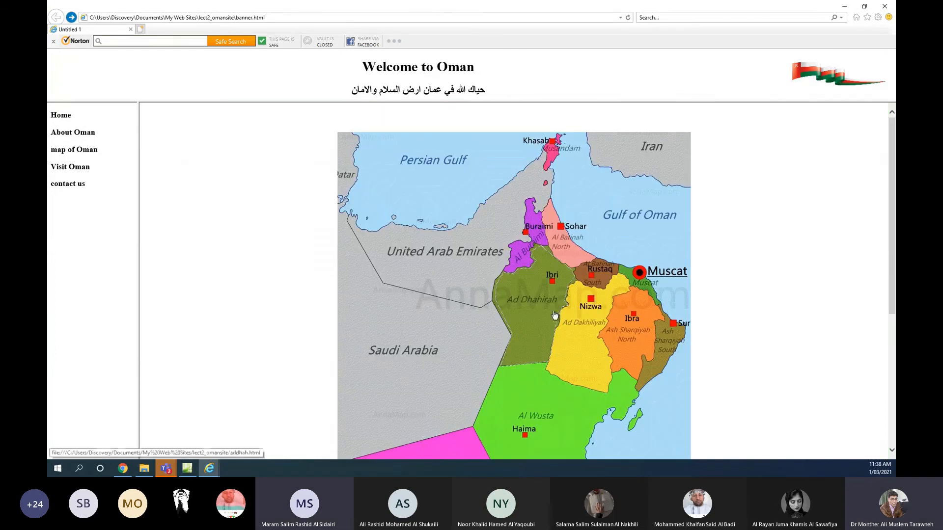
left_click(591, 322)
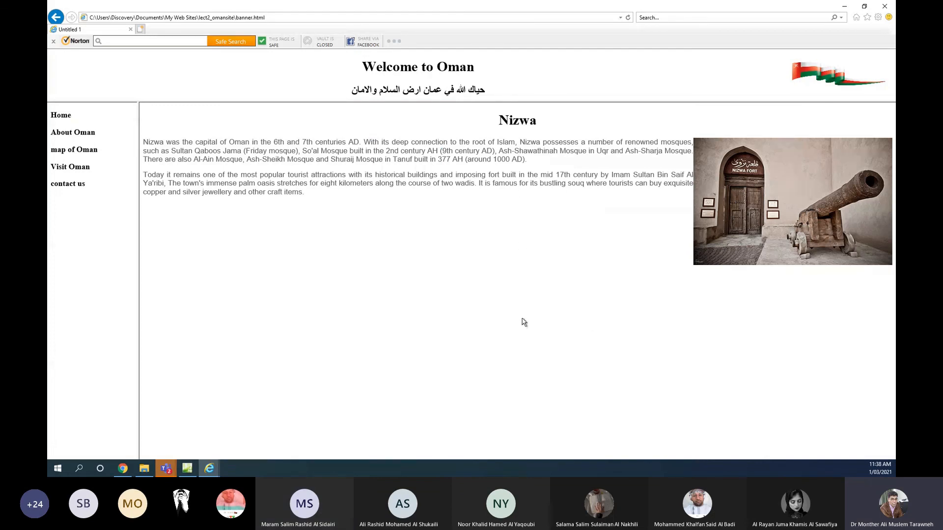